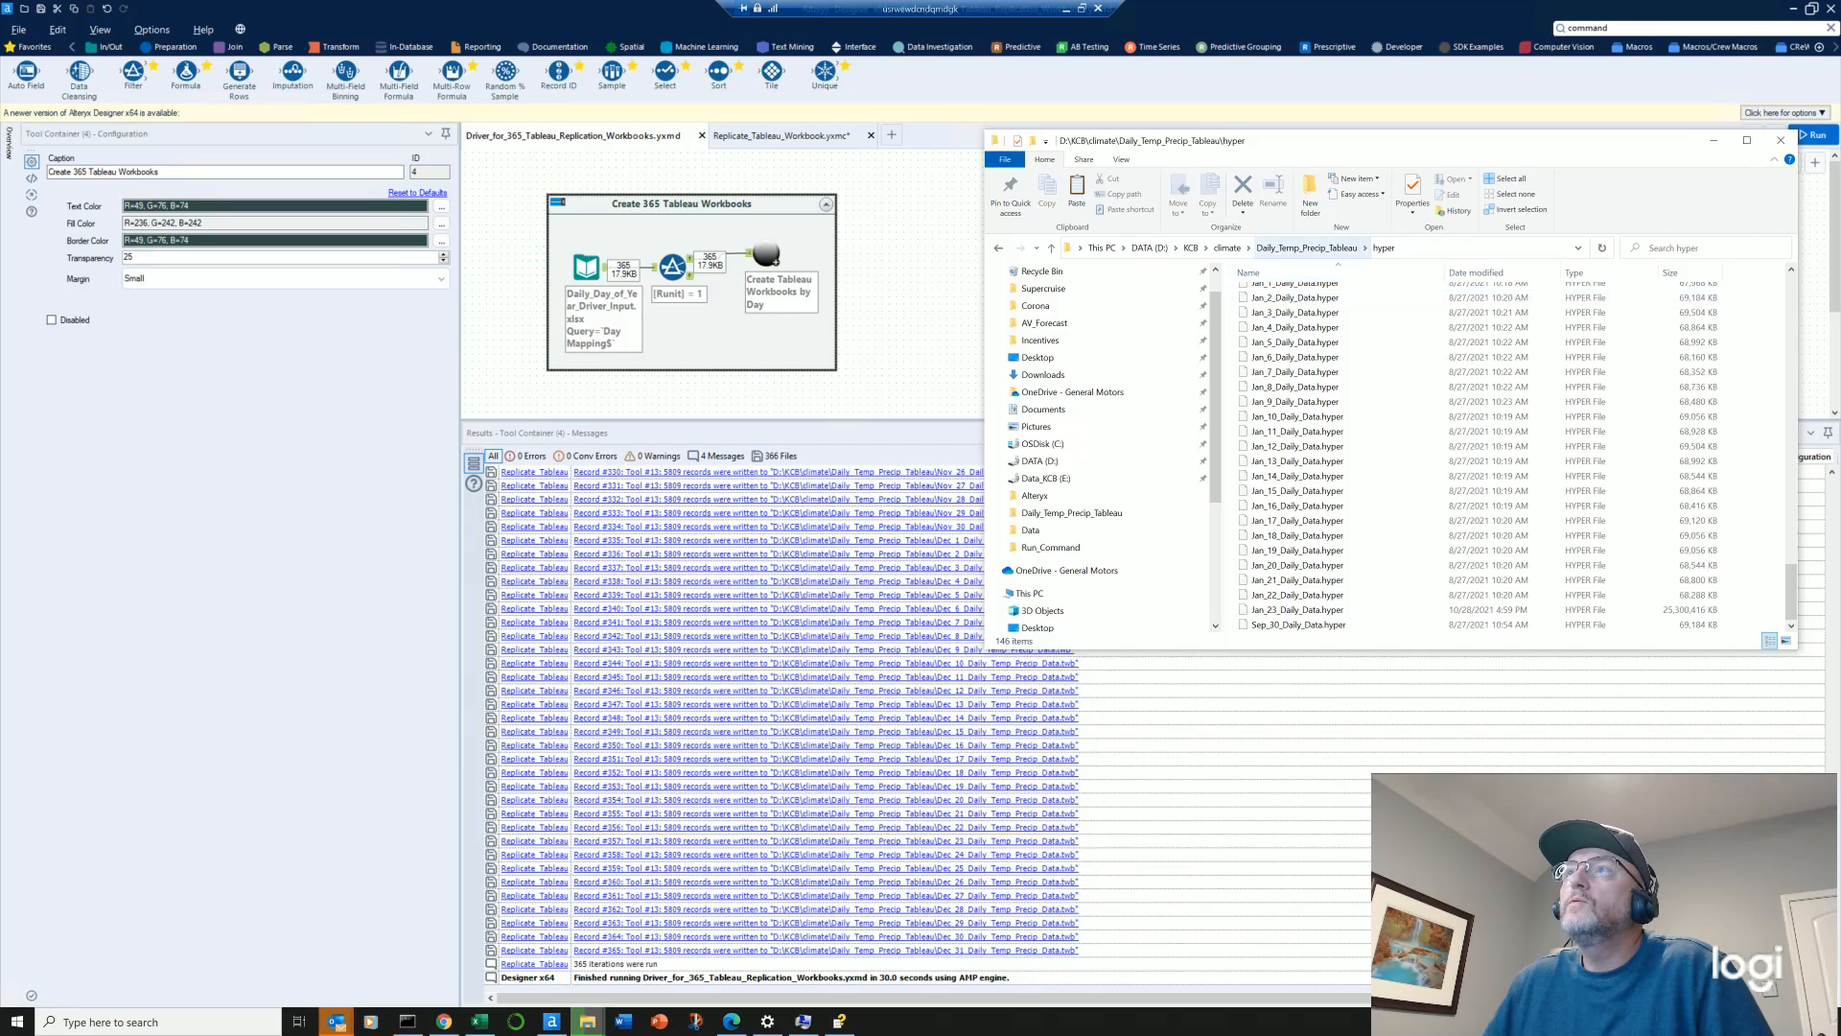
Step: Go up to the Daily_Temp_Precip_Tableau folder and reopen its hyper subfolder to view the daily extract files
{"action": "left_click", "coordinate": [1306, 248]}
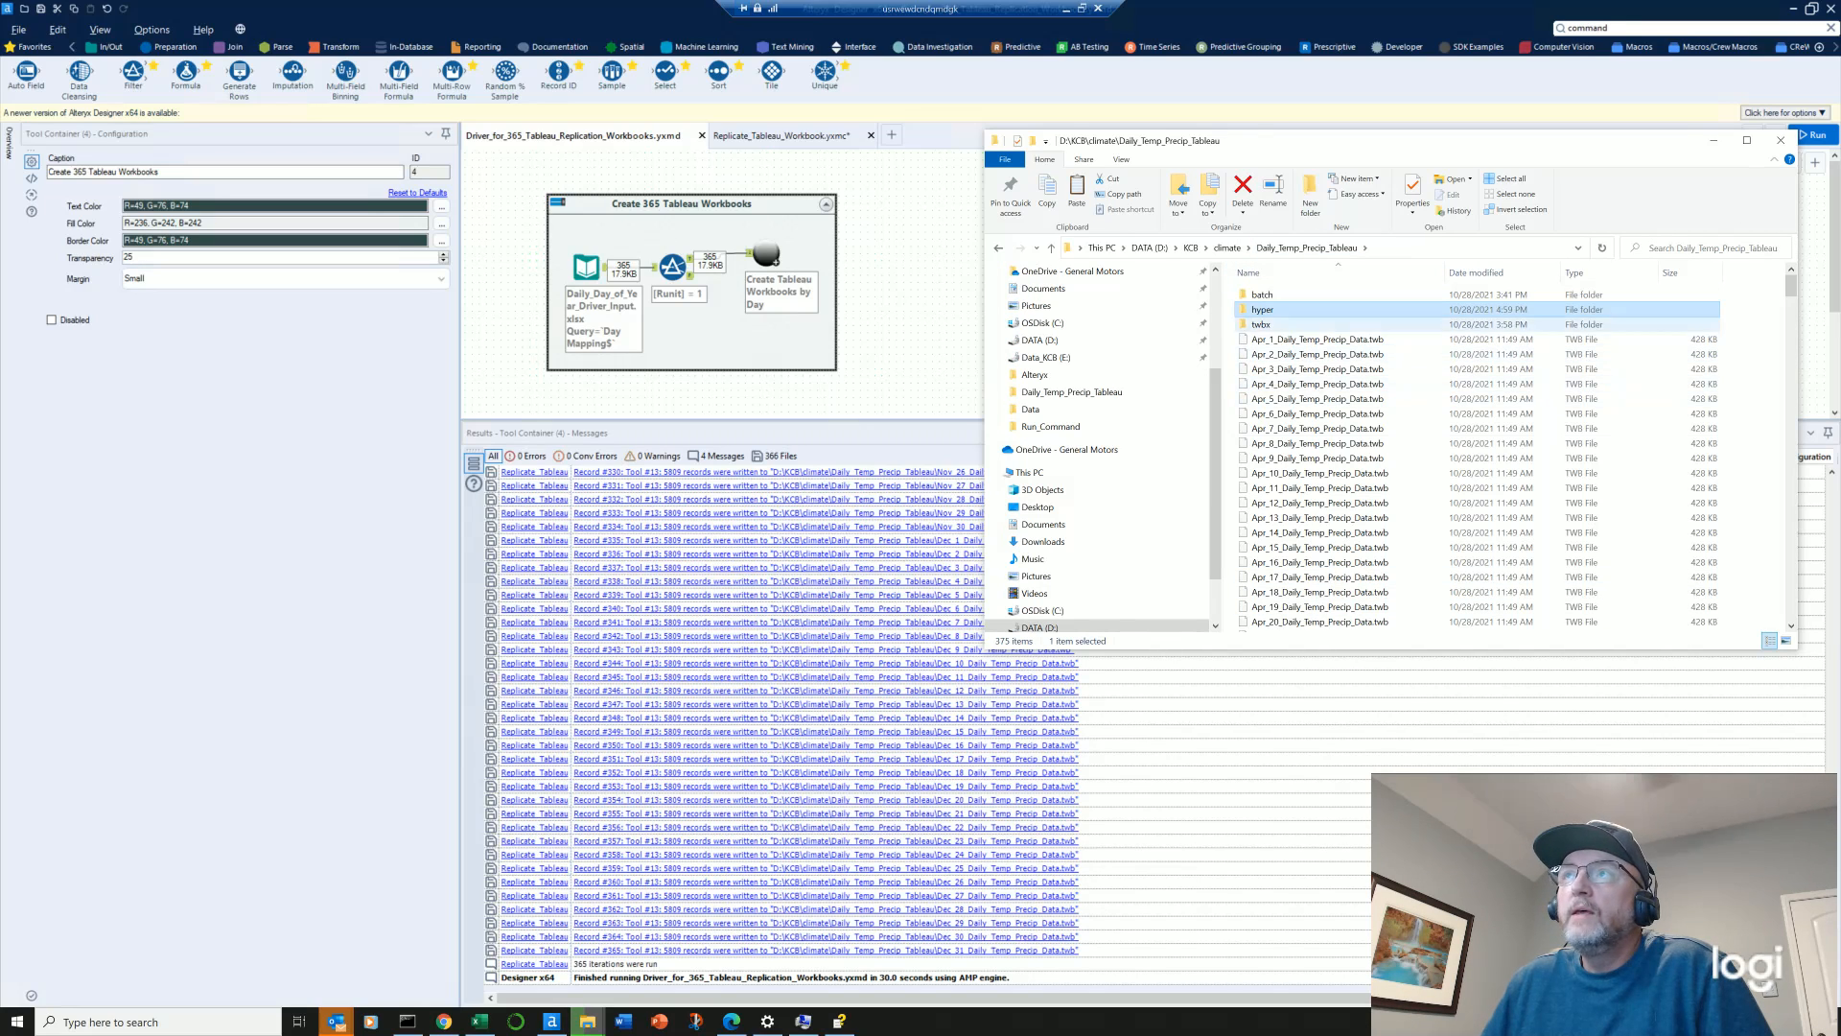
{"action": "double_click", "coordinate": [1263, 310]}
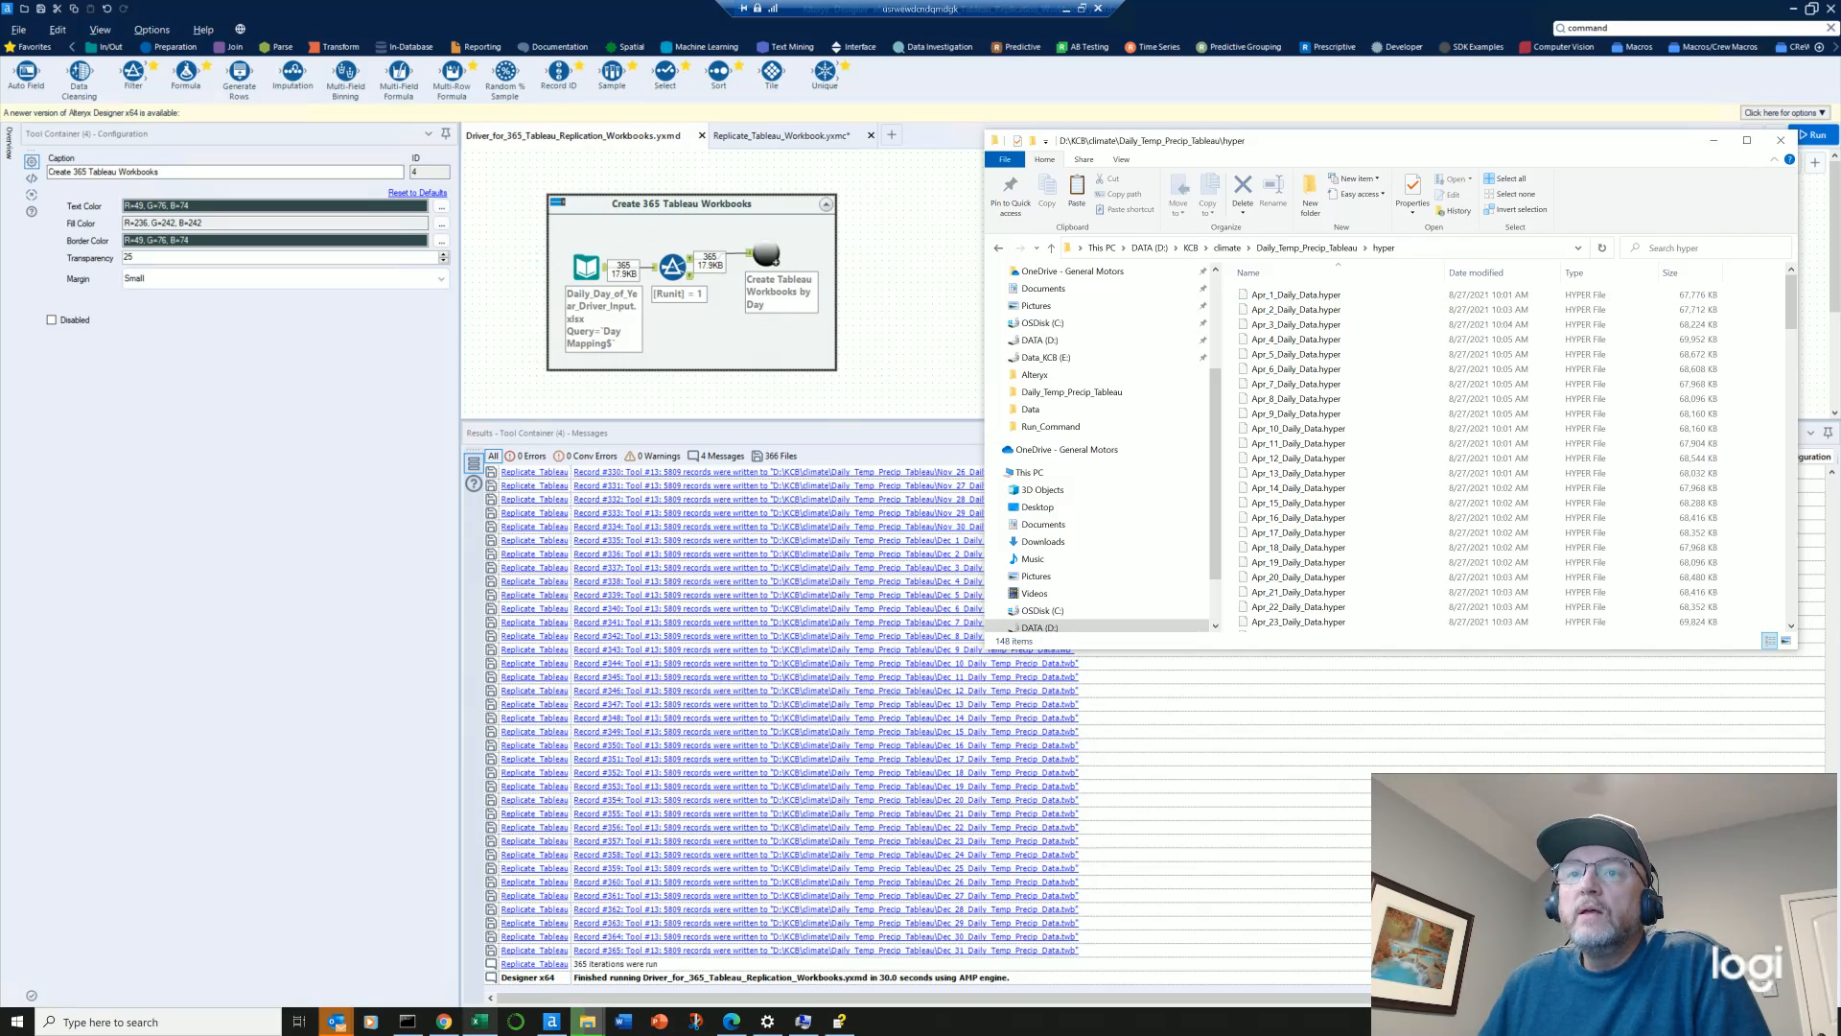
Step: Switch to the Daily_Day_of_Year_Driver_Input workbook in Excel and examine the Command line args formula and the complete DOS commands in J2:J9
{"action": "left_click", "coordinate": [480, 1021]}
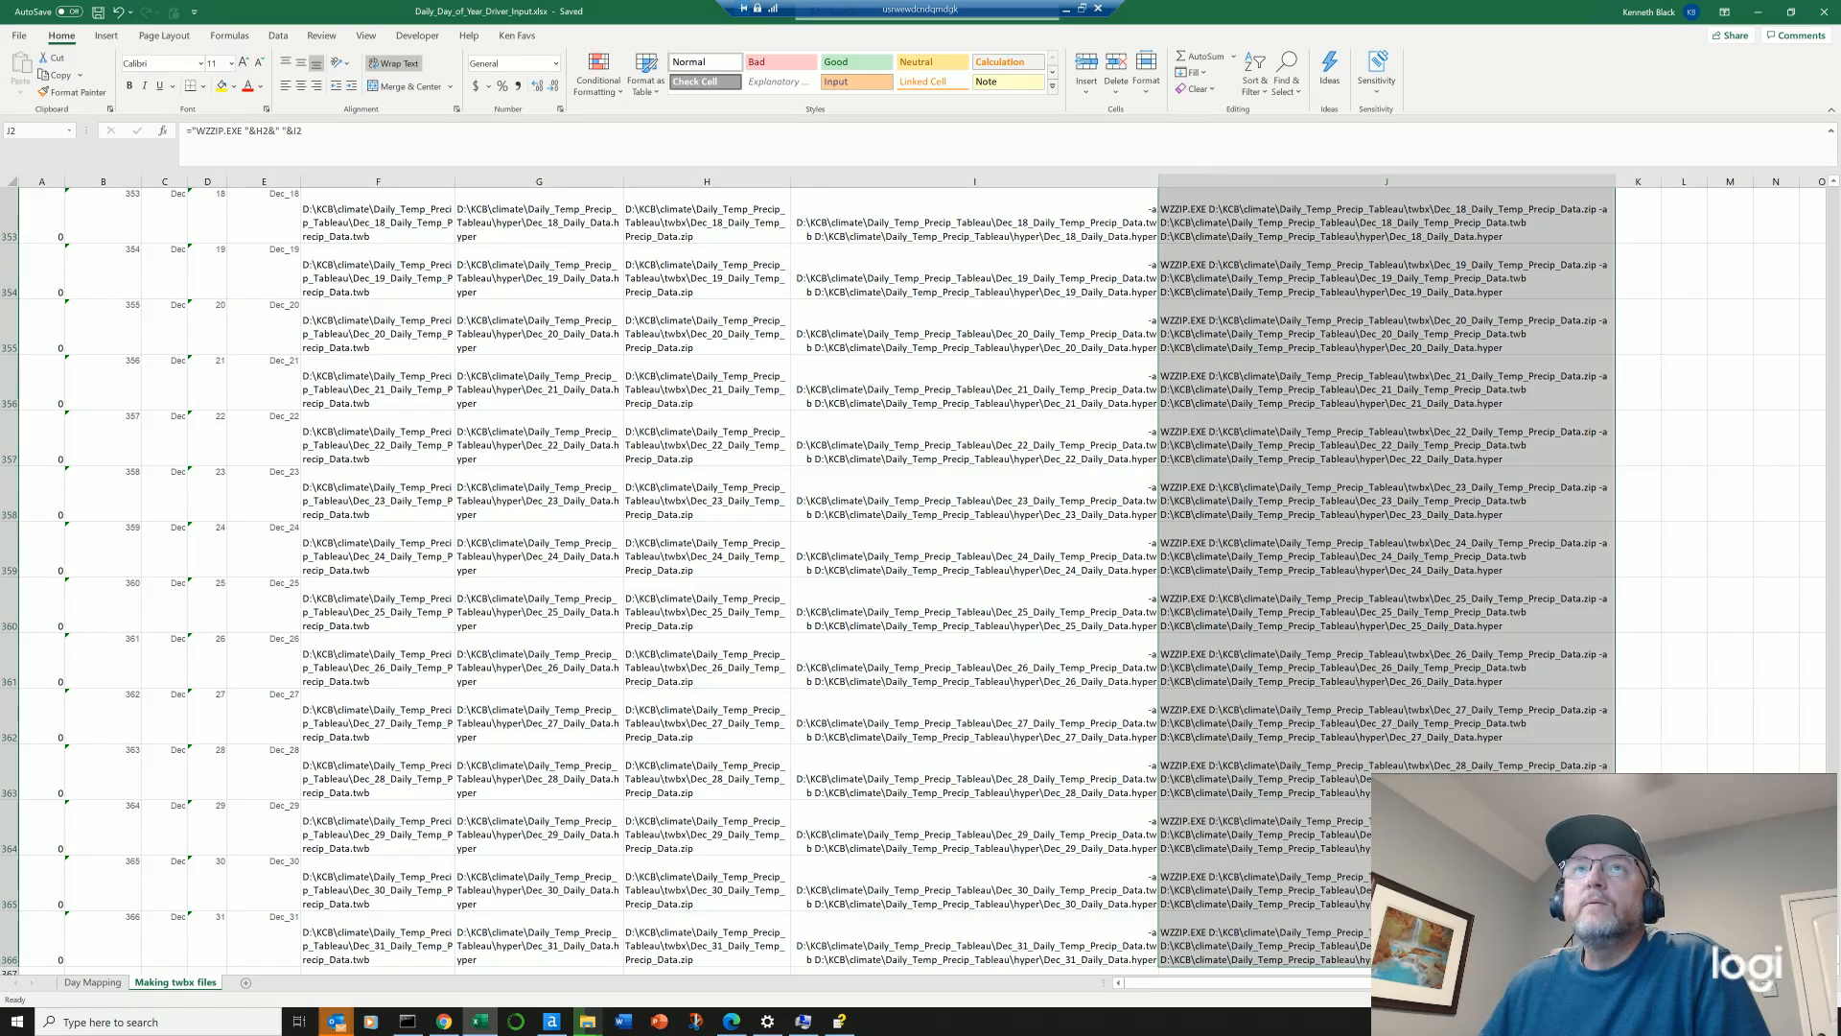
{"action": "scroll", "coordinate": [921, 576], "scroll_direction": "up", "scroll_amount": 20}
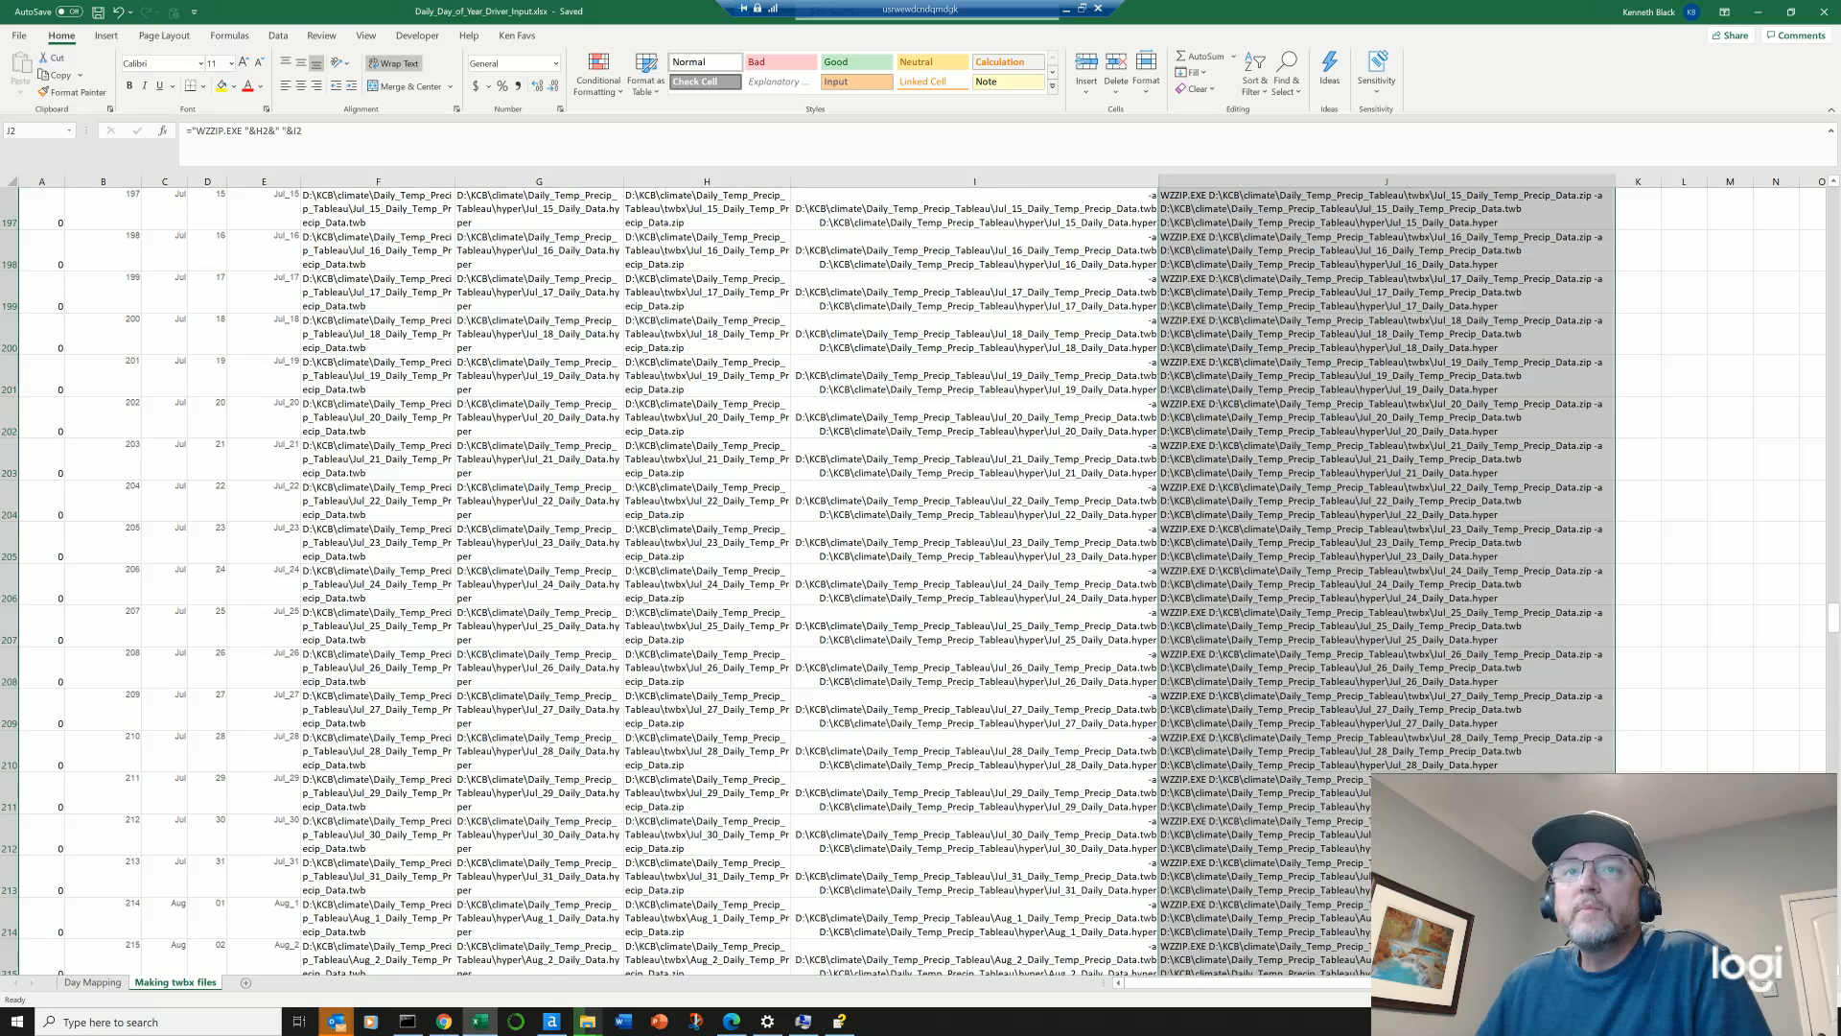
{"action": "scroll", "coordinate": [920, 575], "scroll_direction": "up", "scroll_amount": 20}
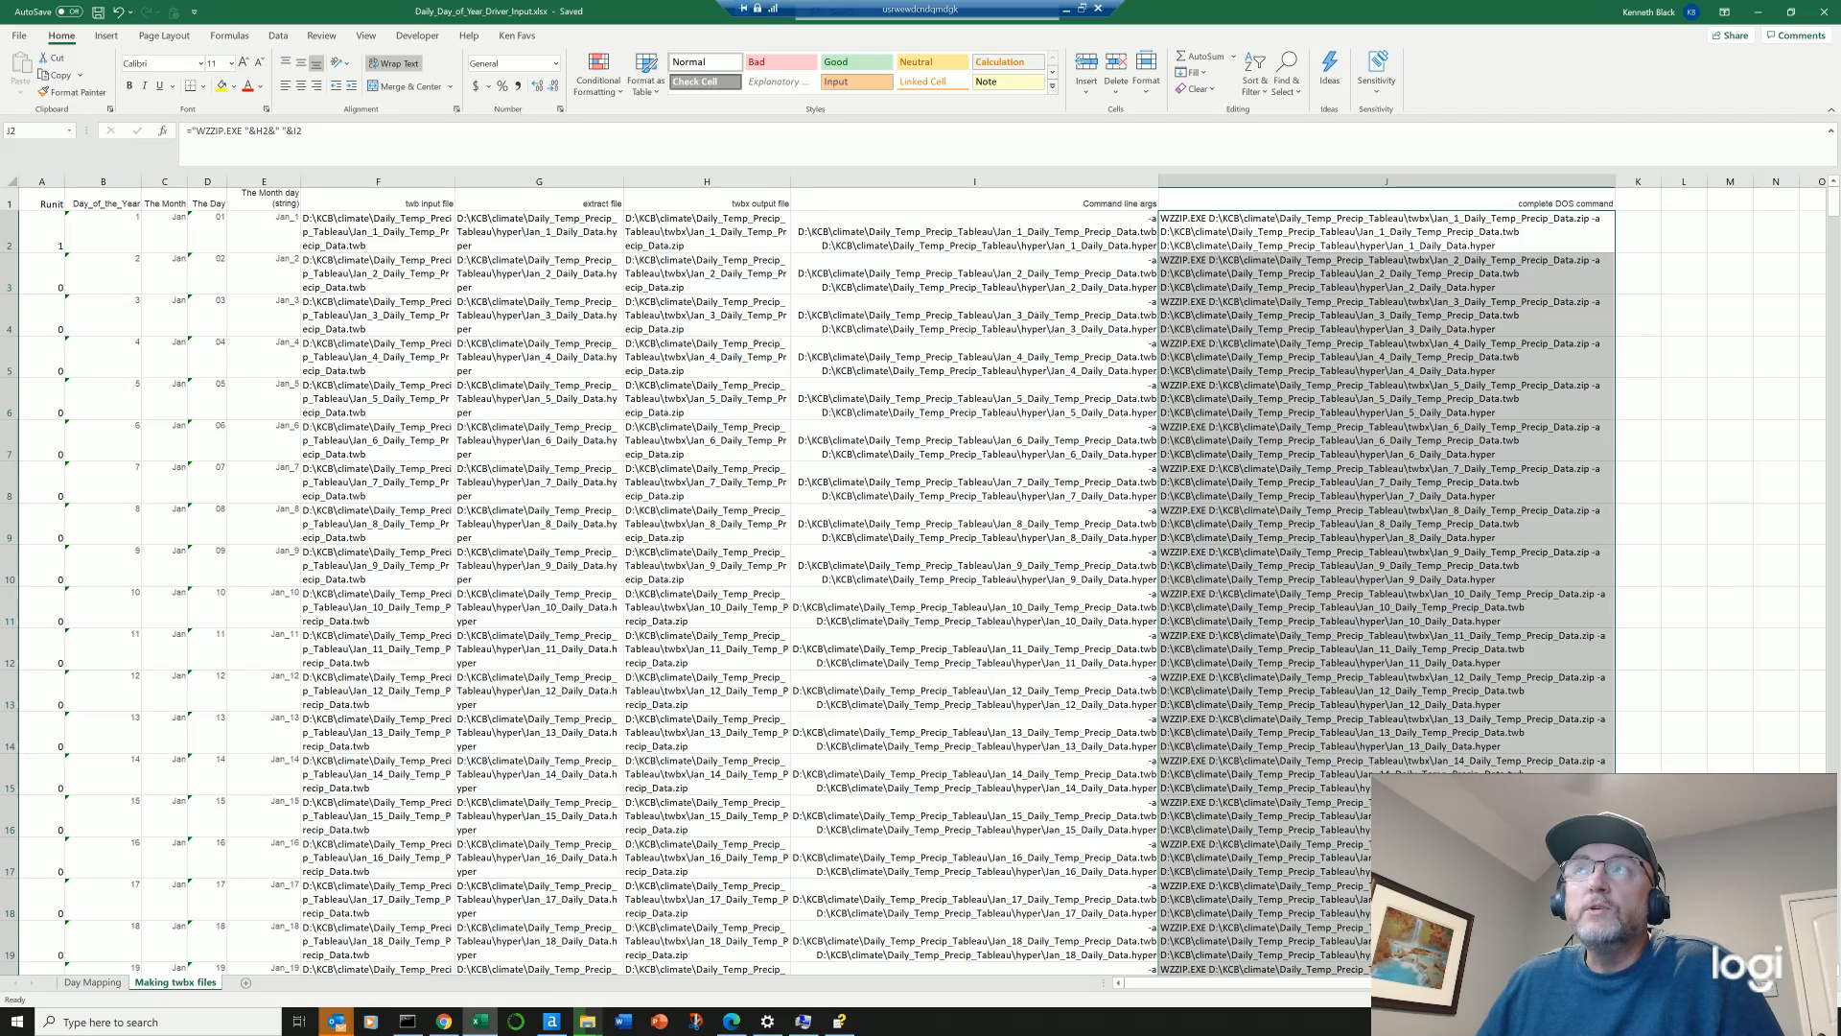
{"action": "left_click", "coordinate": [974, 232]}
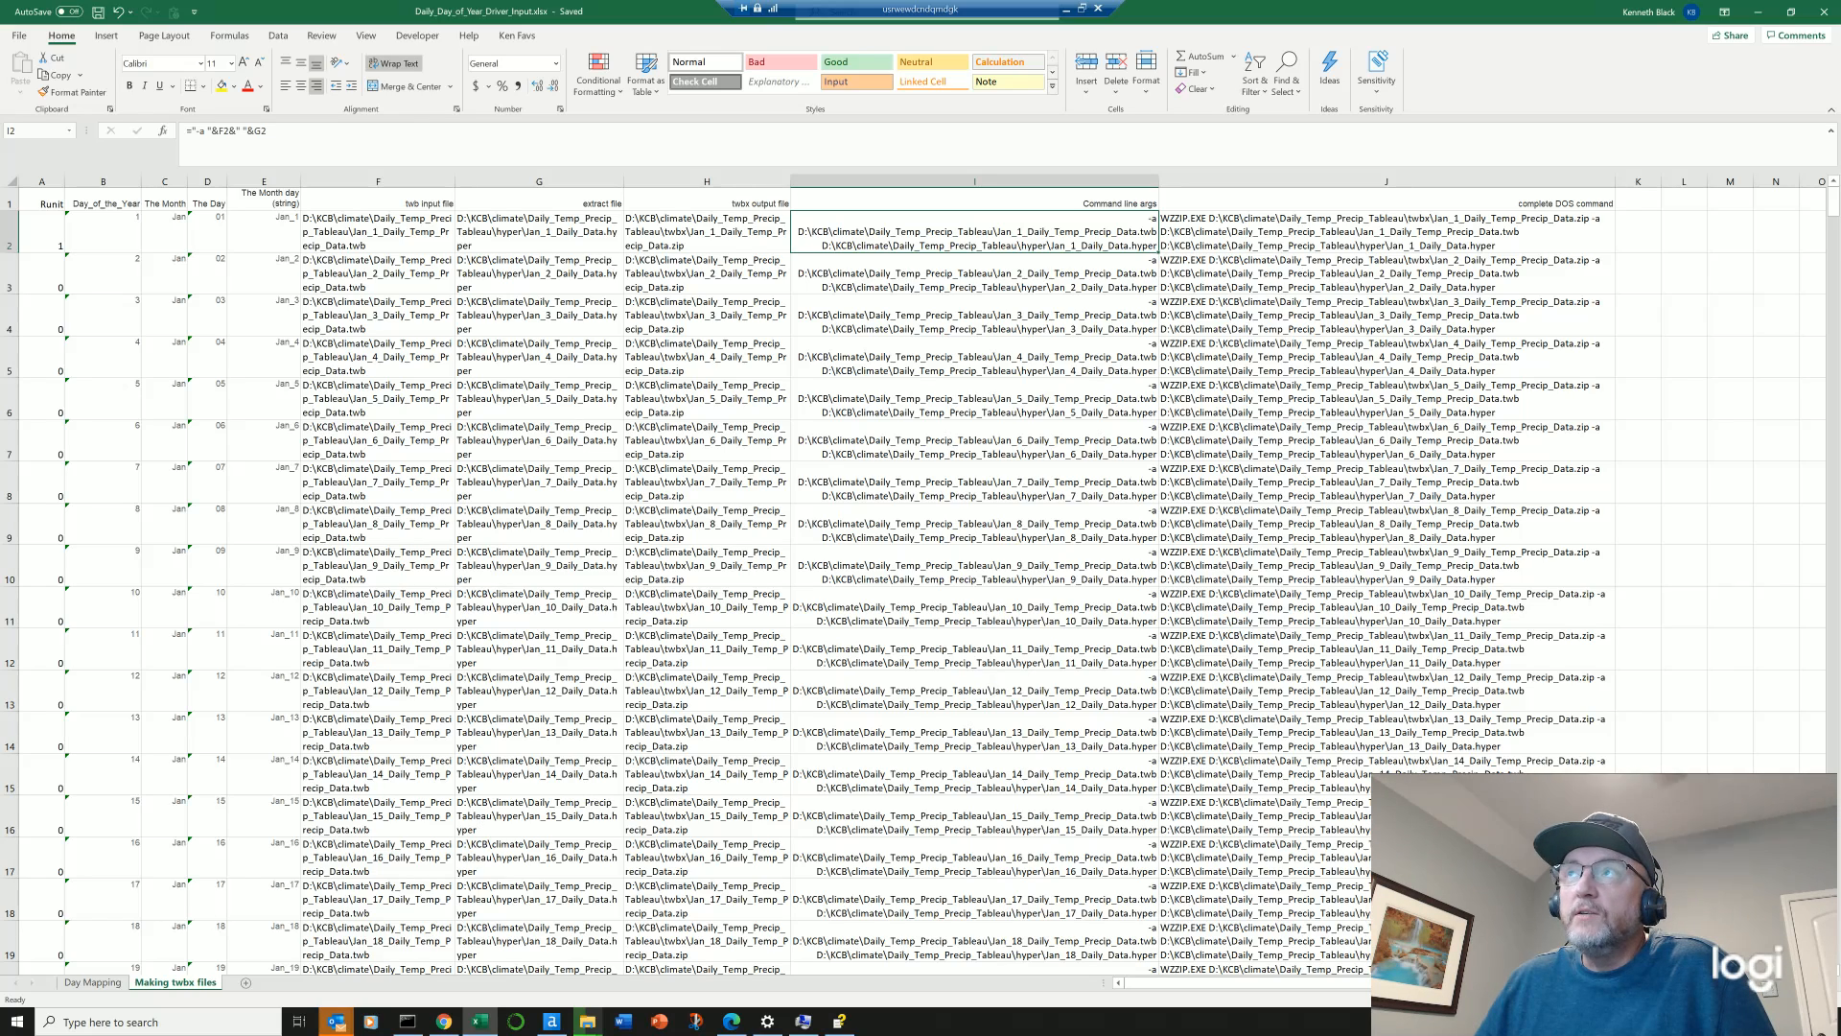
{"action": "left_click_drag", "start_coordinate": [1386, 232], "coordinate": [1385, 533]}
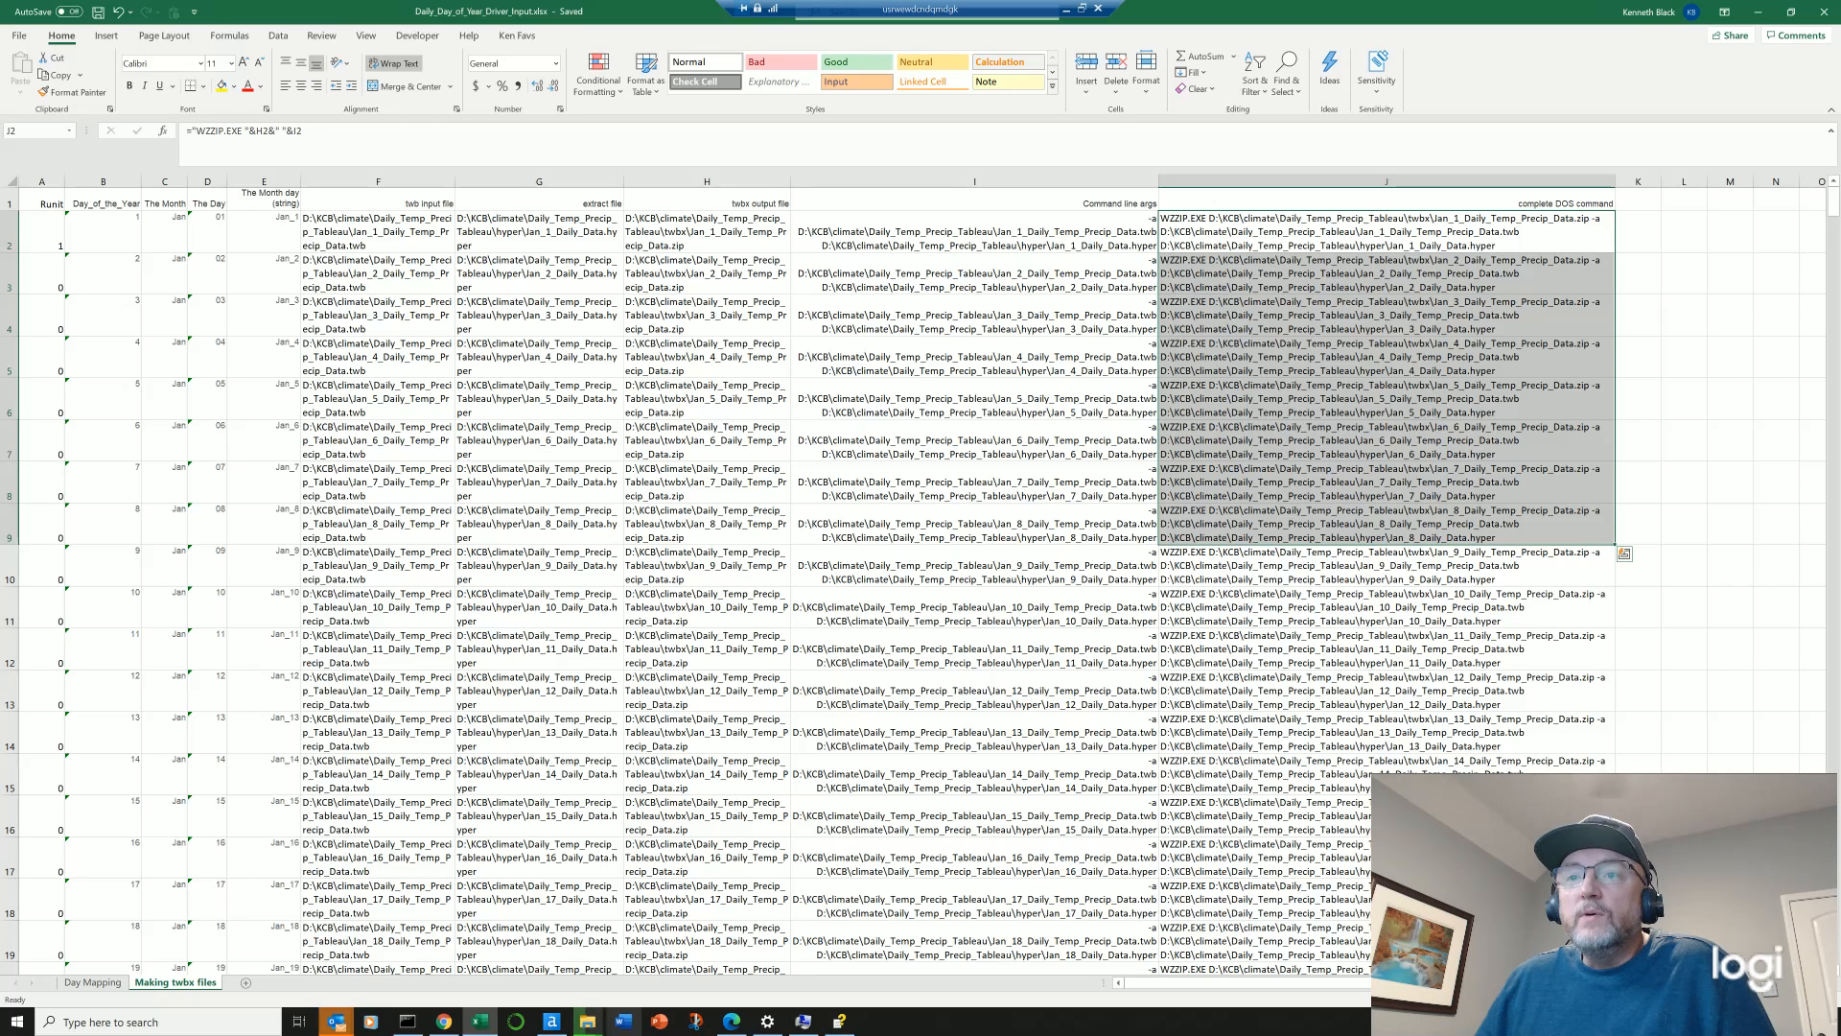
Step: Switch to Command Prompt to view the earlier batch output, and check the progress of the hyper file copy
{"action": "left_click", "coordinate": [408, 1022]}
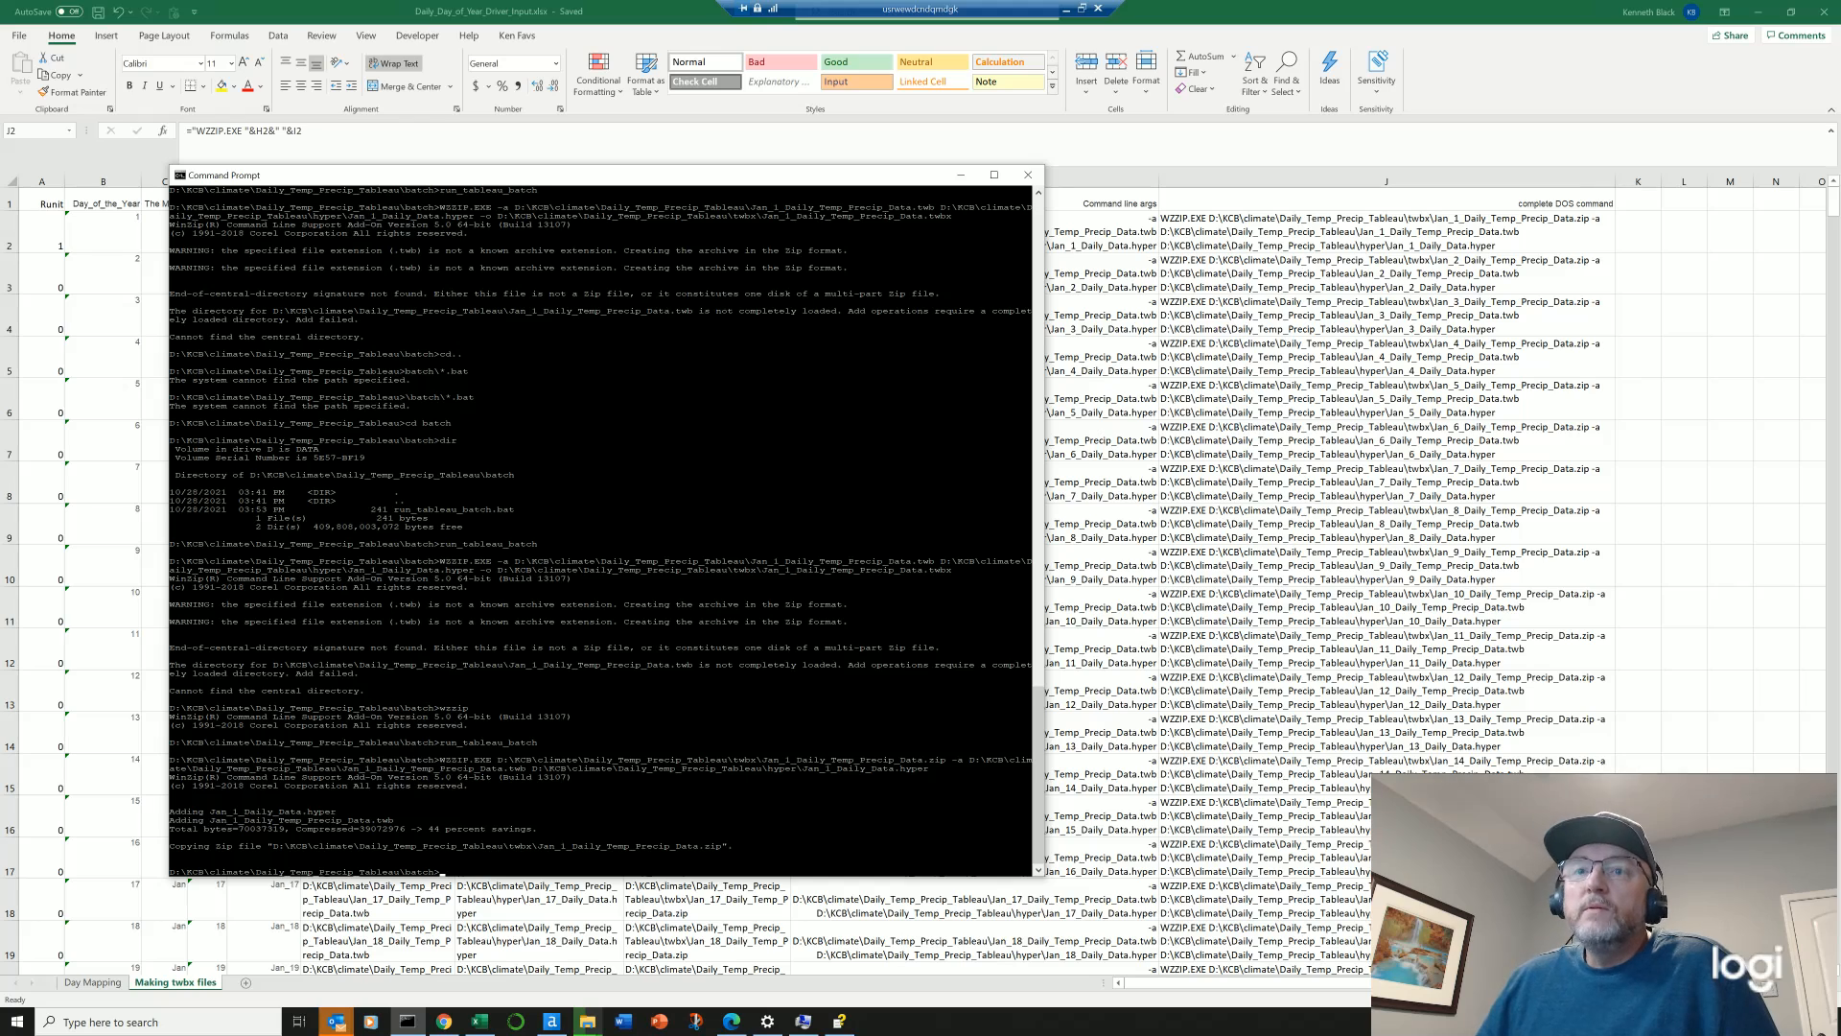
{"action": "left_click", "coordinate": [588, 1022]}
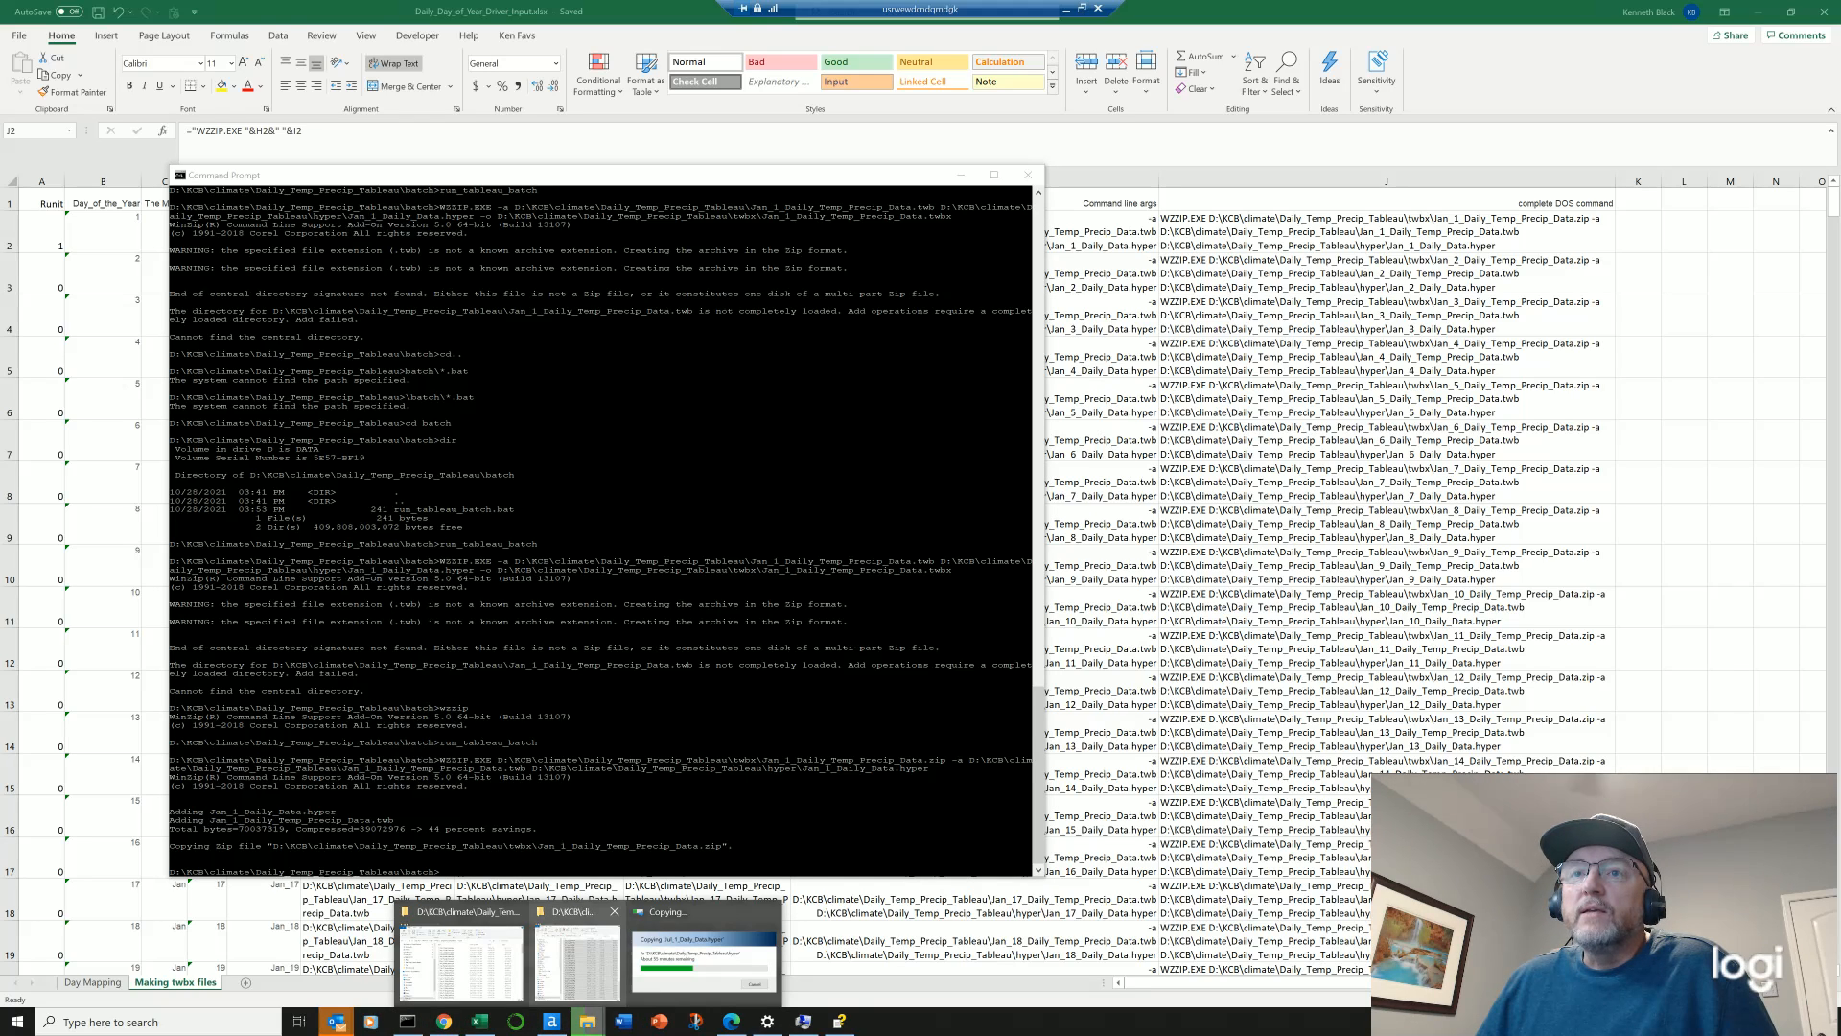
{"action": "left_click", "coordinate": [575, 950]}
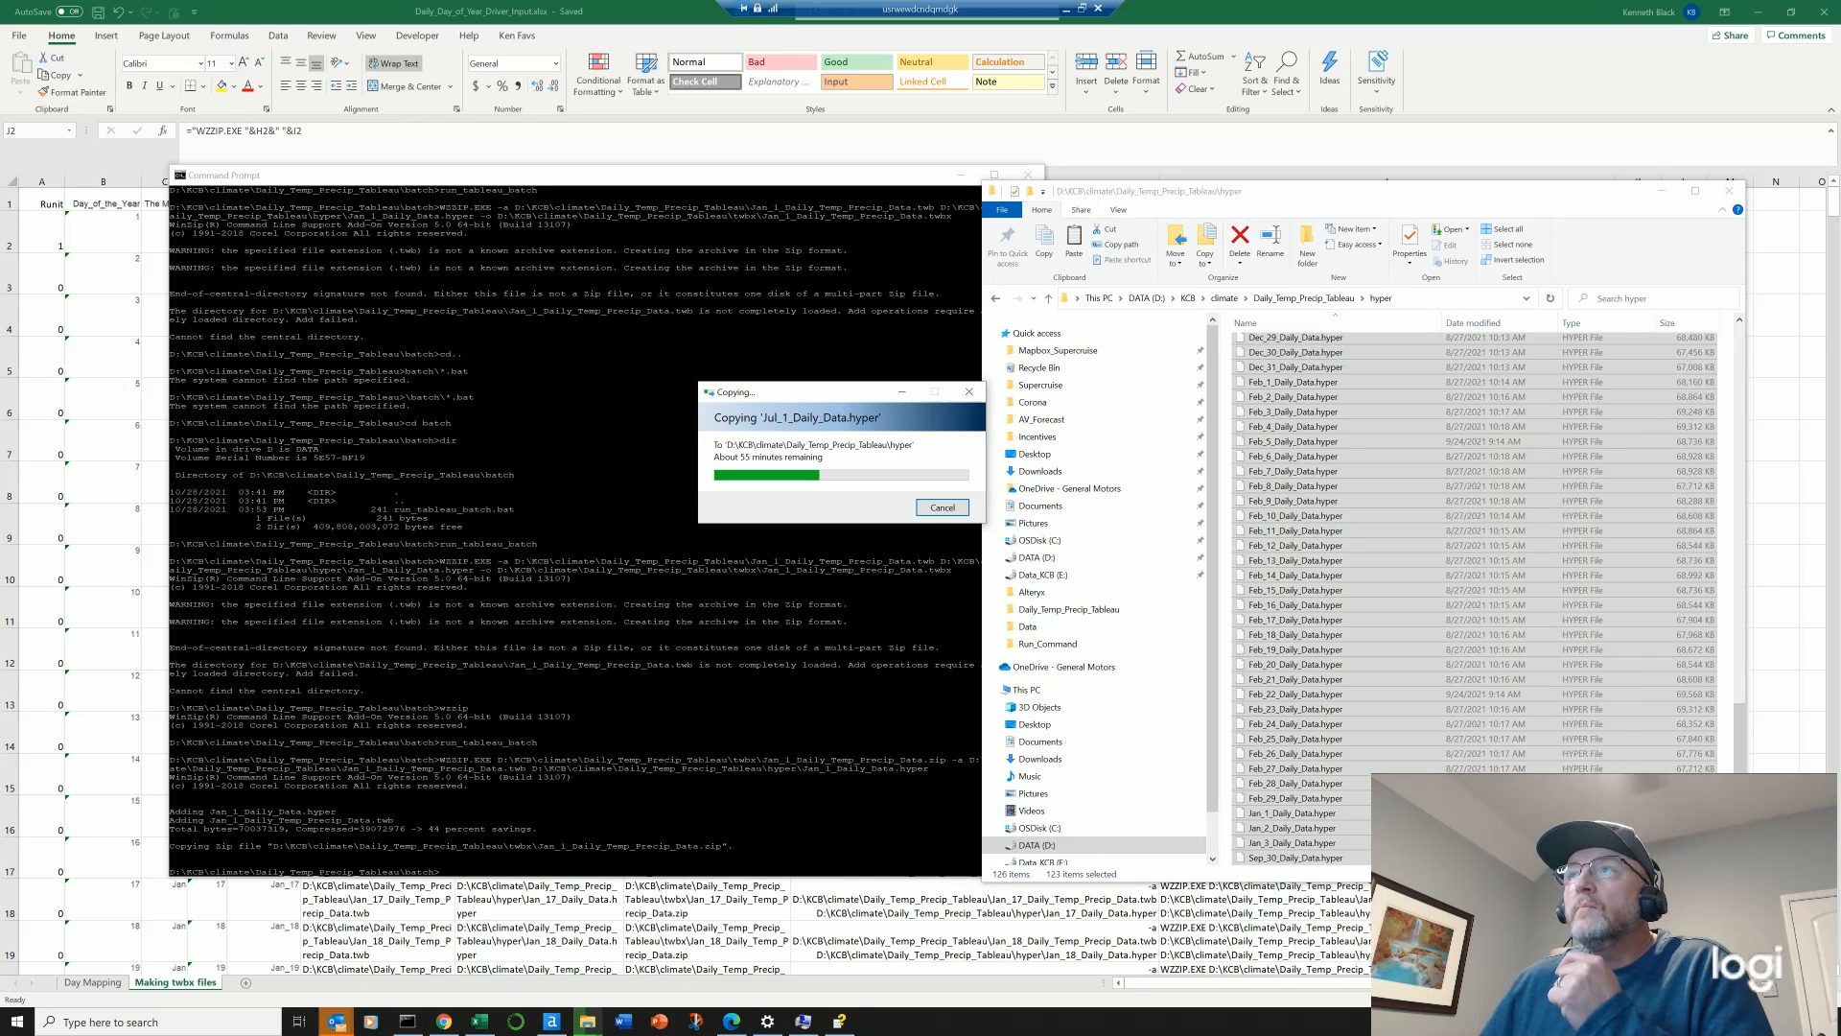
Step: In File Explorer, open the batch folder inside Daily_Temp_Precip_Tableau and select run_tableau_batch.bat
{"action": "left_click", "coordinate": [588, 1021]}
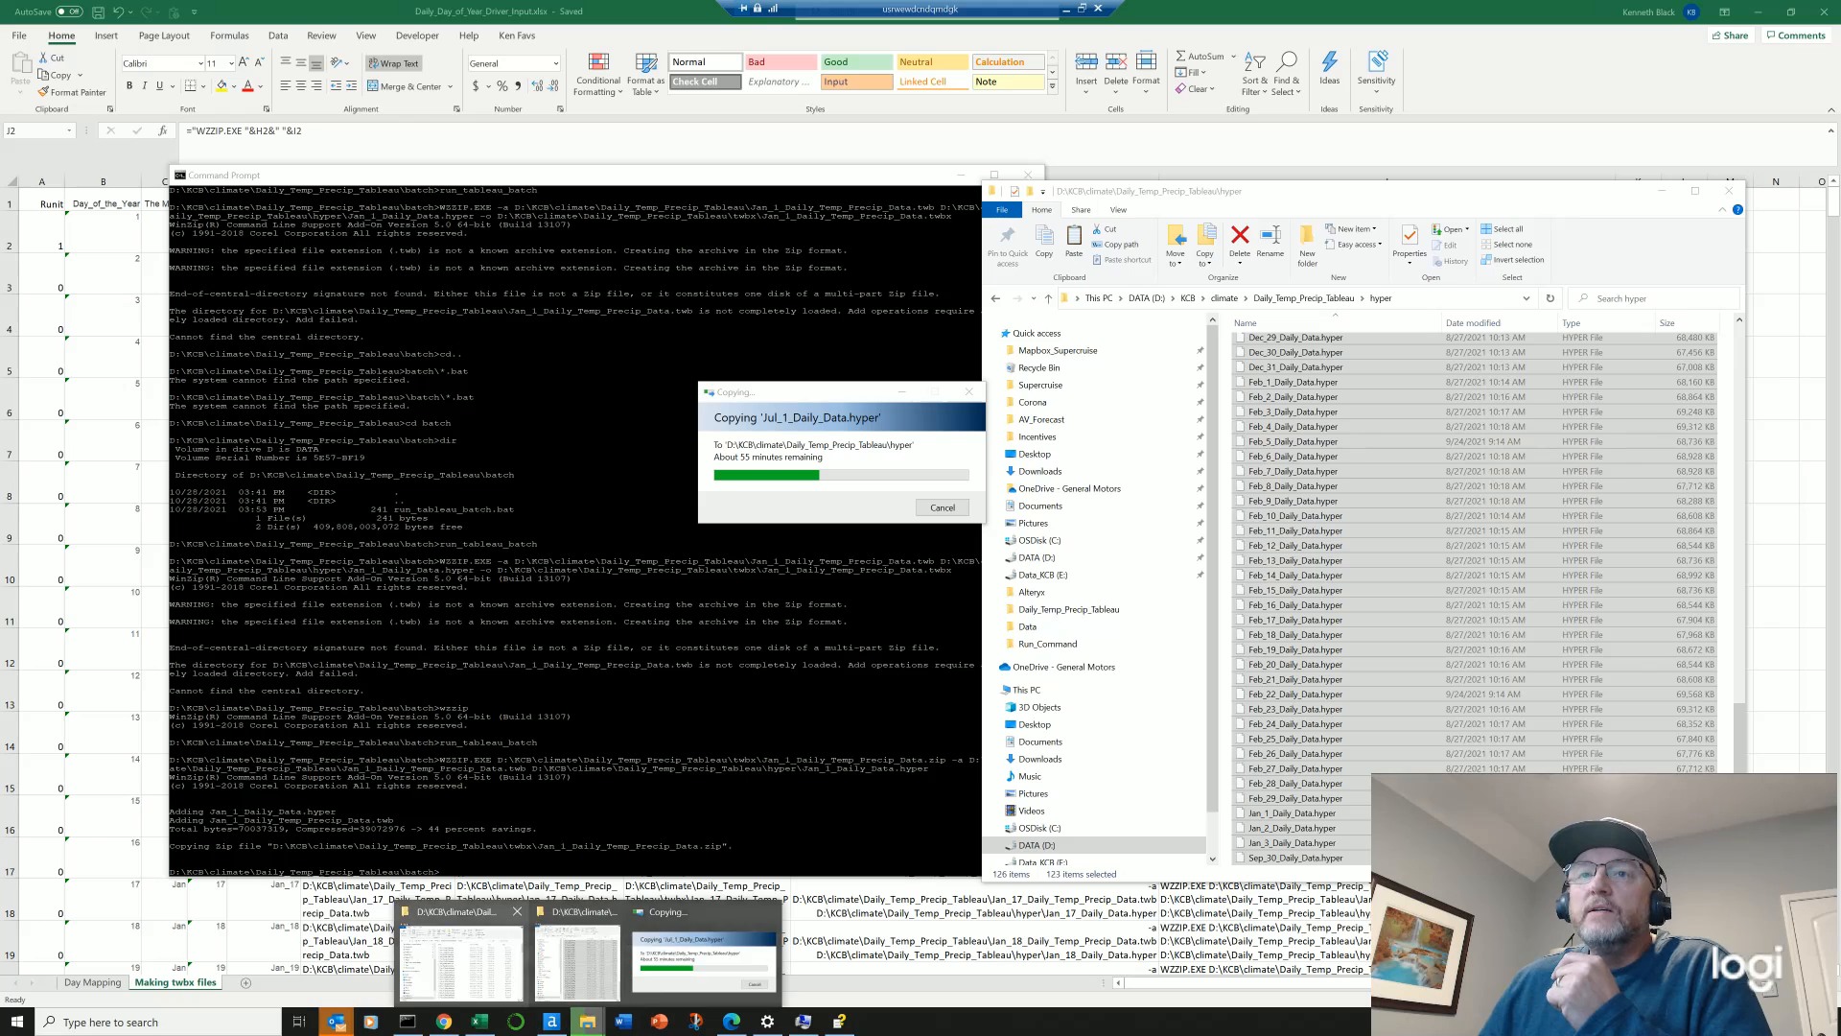
{"action": "left_click", "coordinate": [463, 951]}
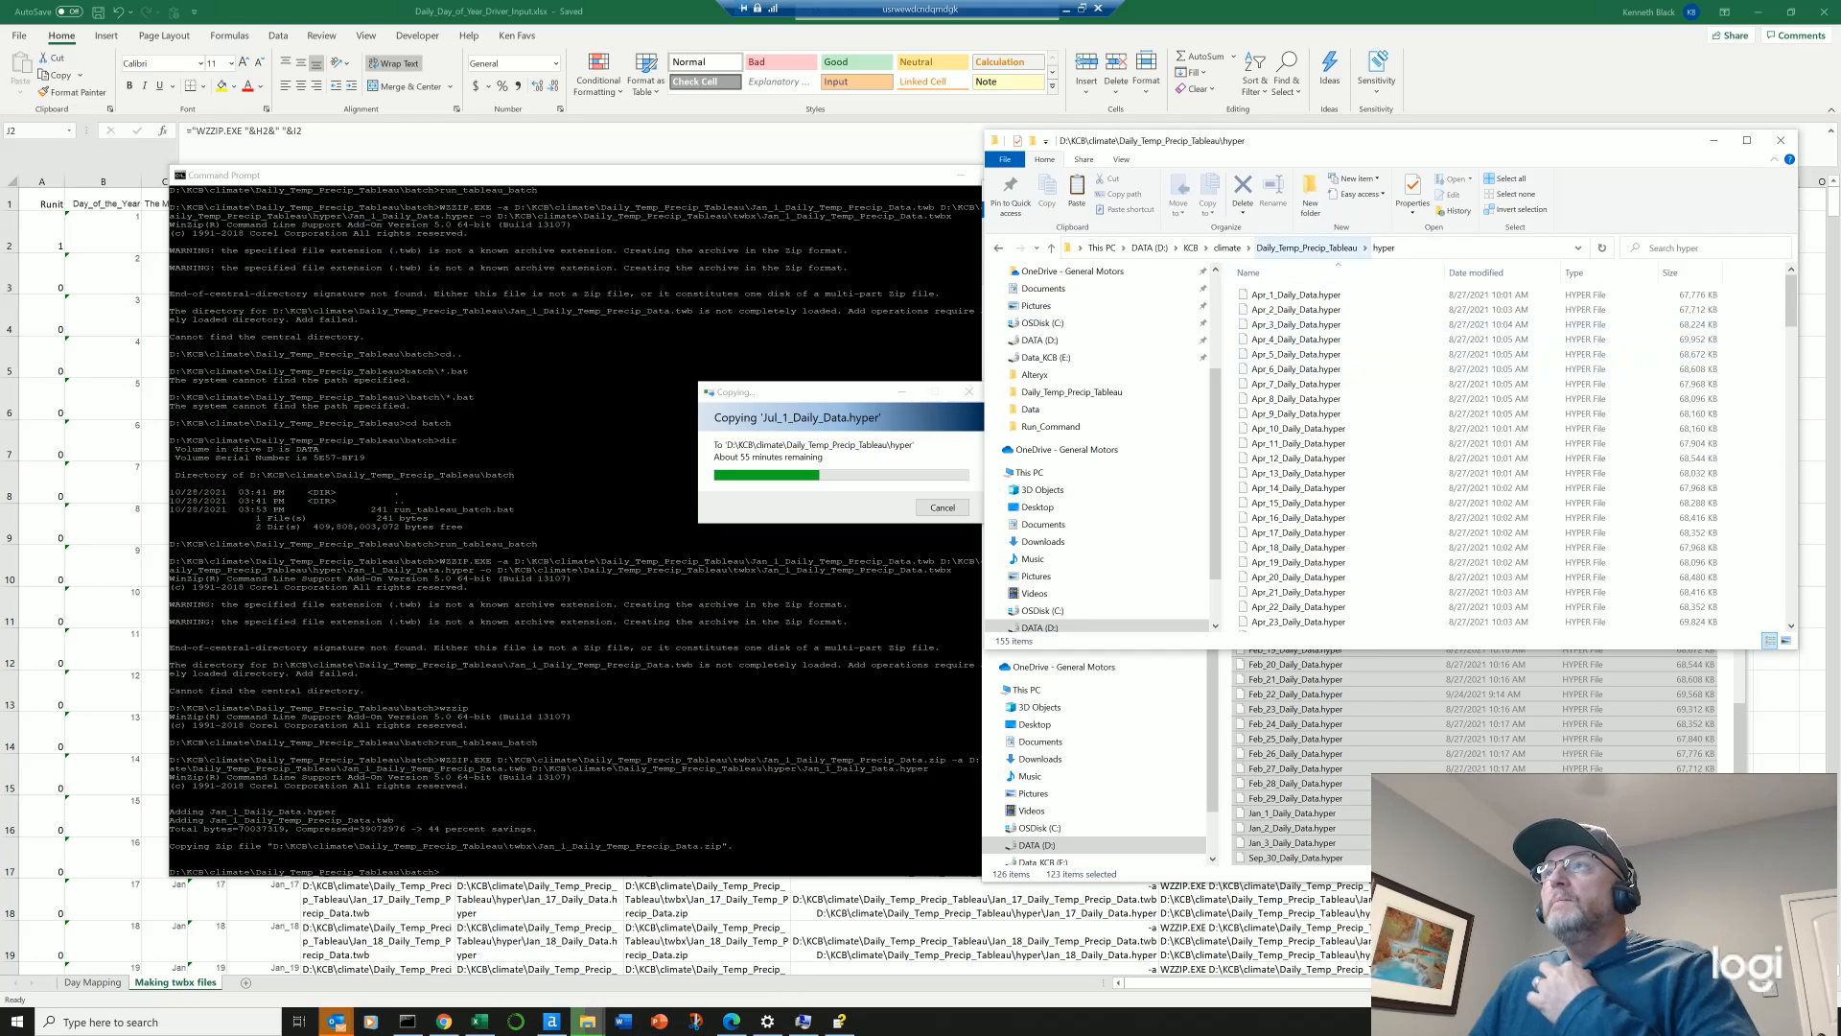
{"action": "left_click", "coordinate": [1306, 248]}
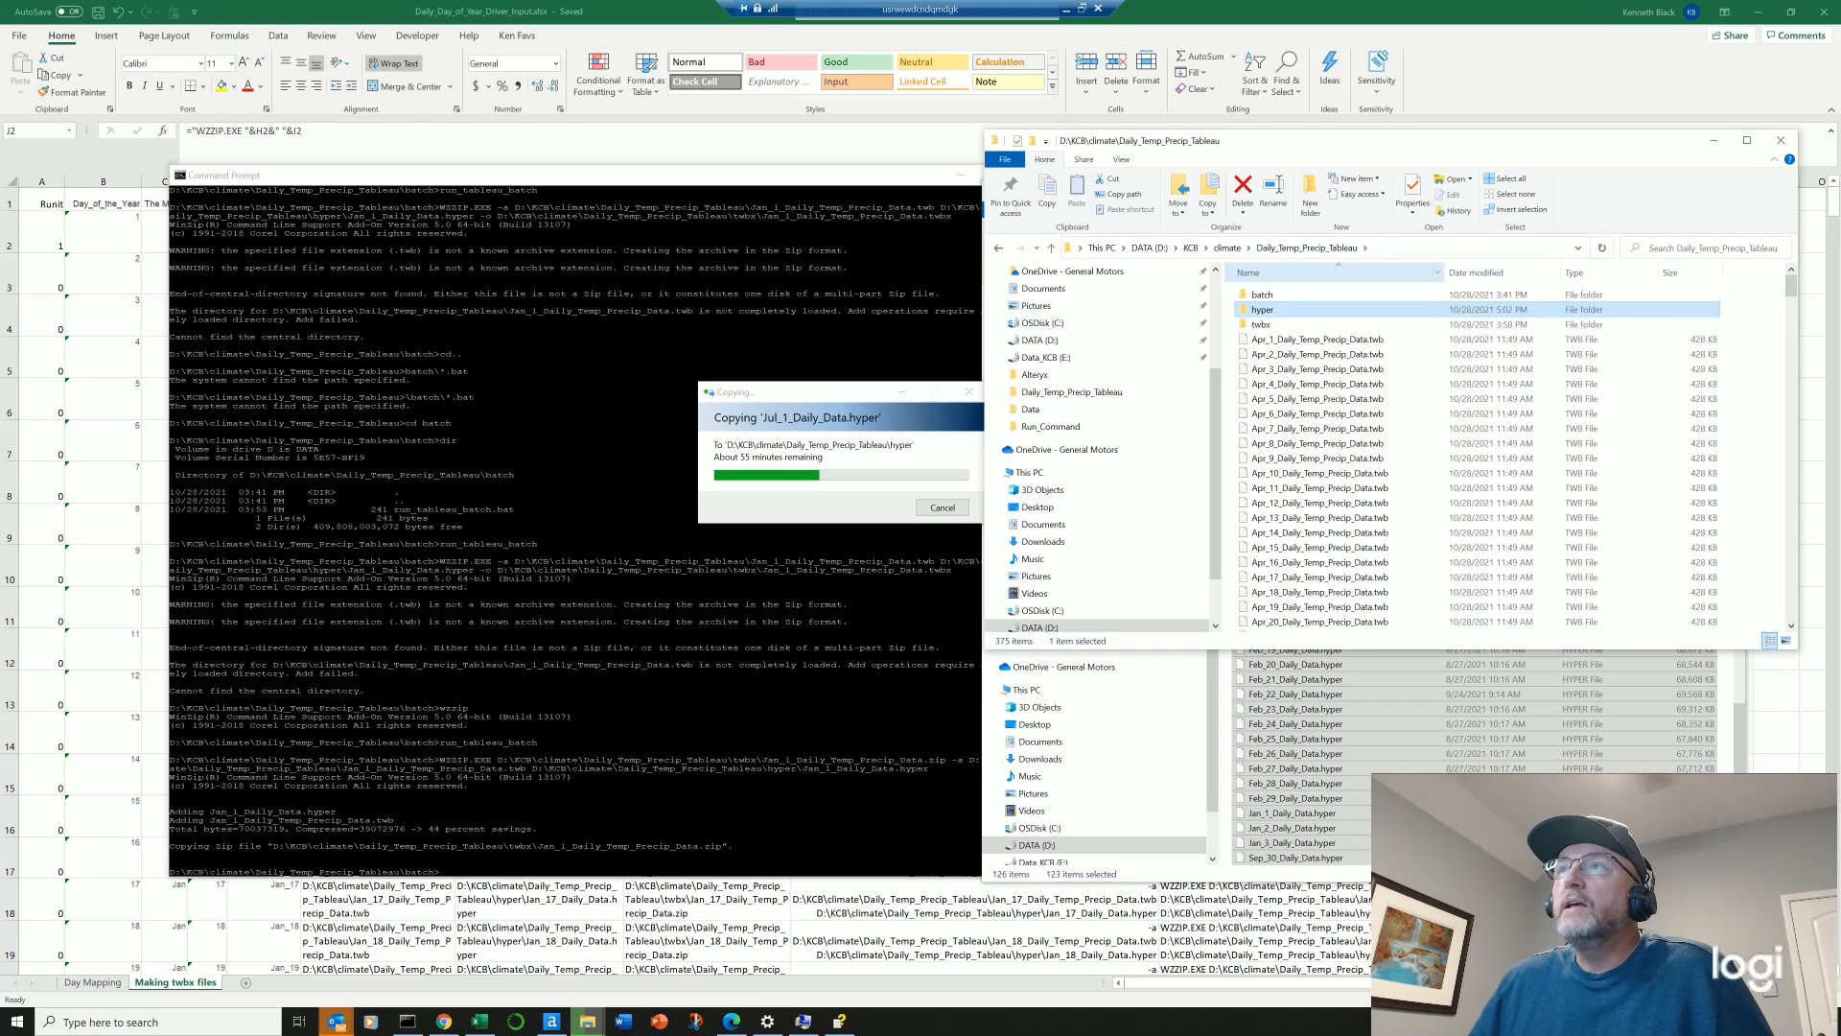
{"action": "left_click", "coordinate": [1262, 324]}
{"action": "left_click", "coordinate": [1262, 294]}
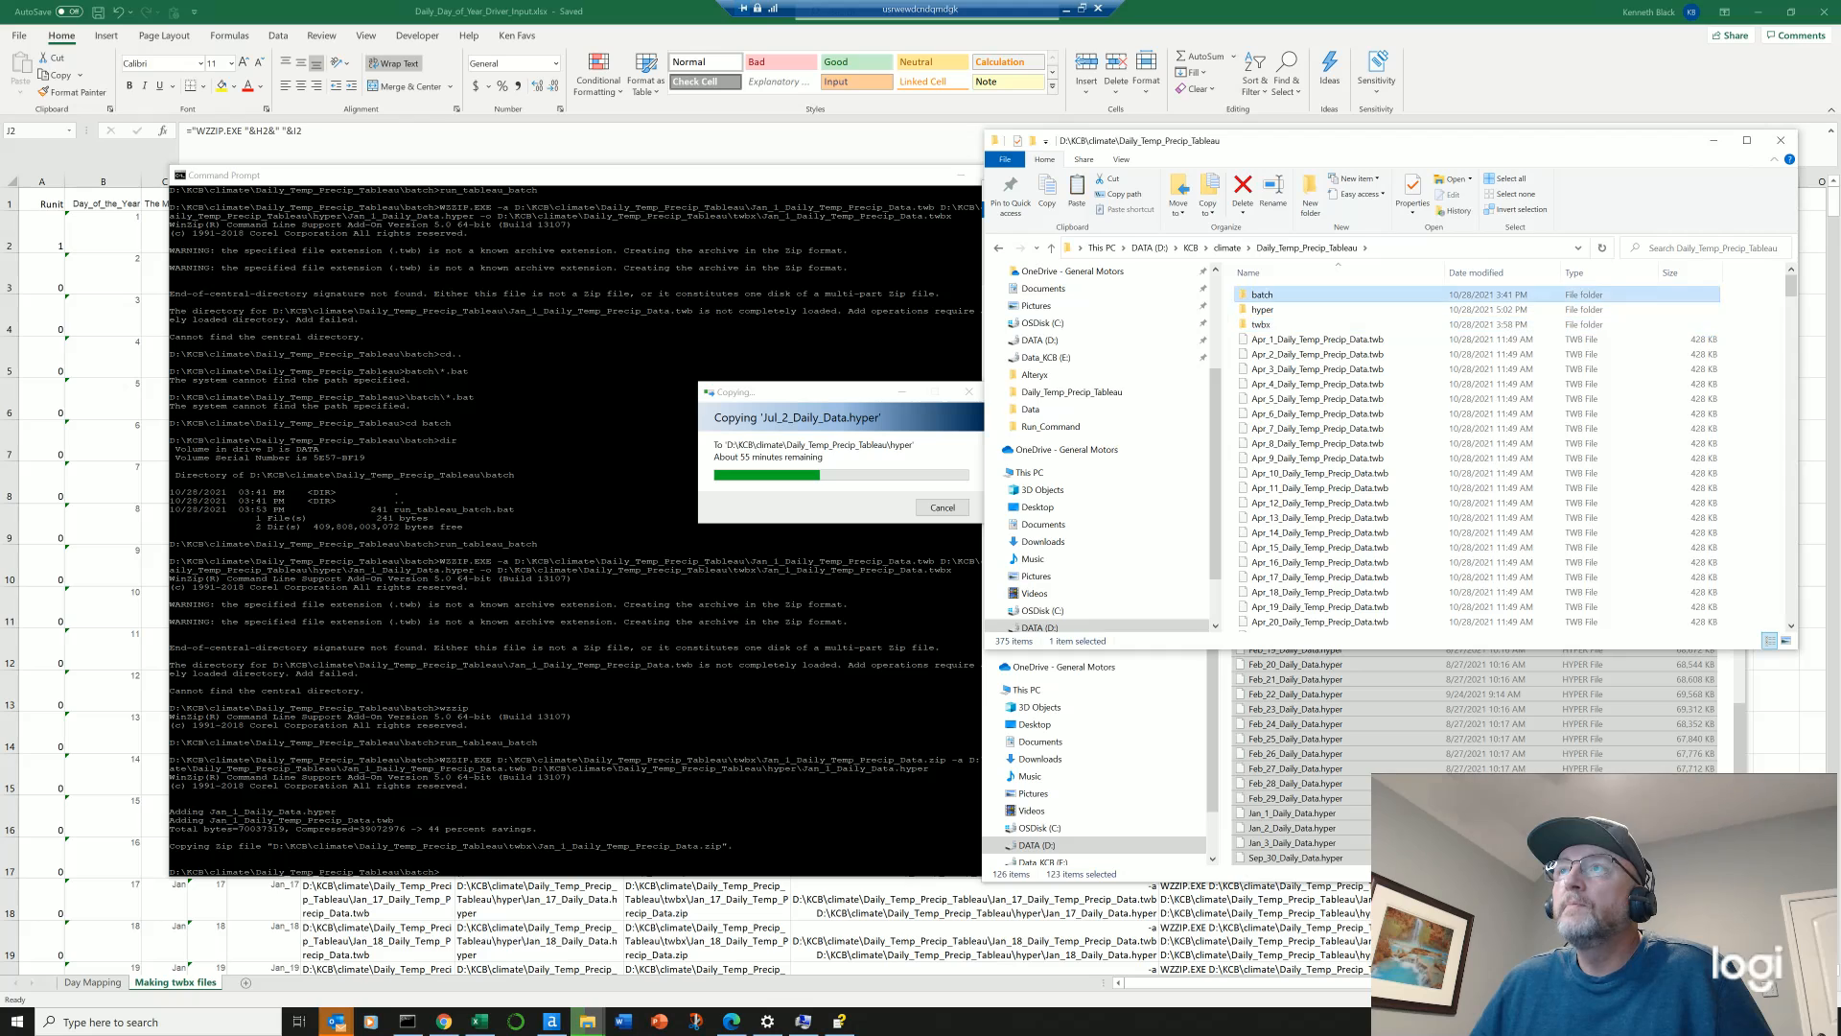
{"action": "double_click", "coordinate": [1262, 294]}
{"action": "left_click", "coordinate": [1292, 295]}
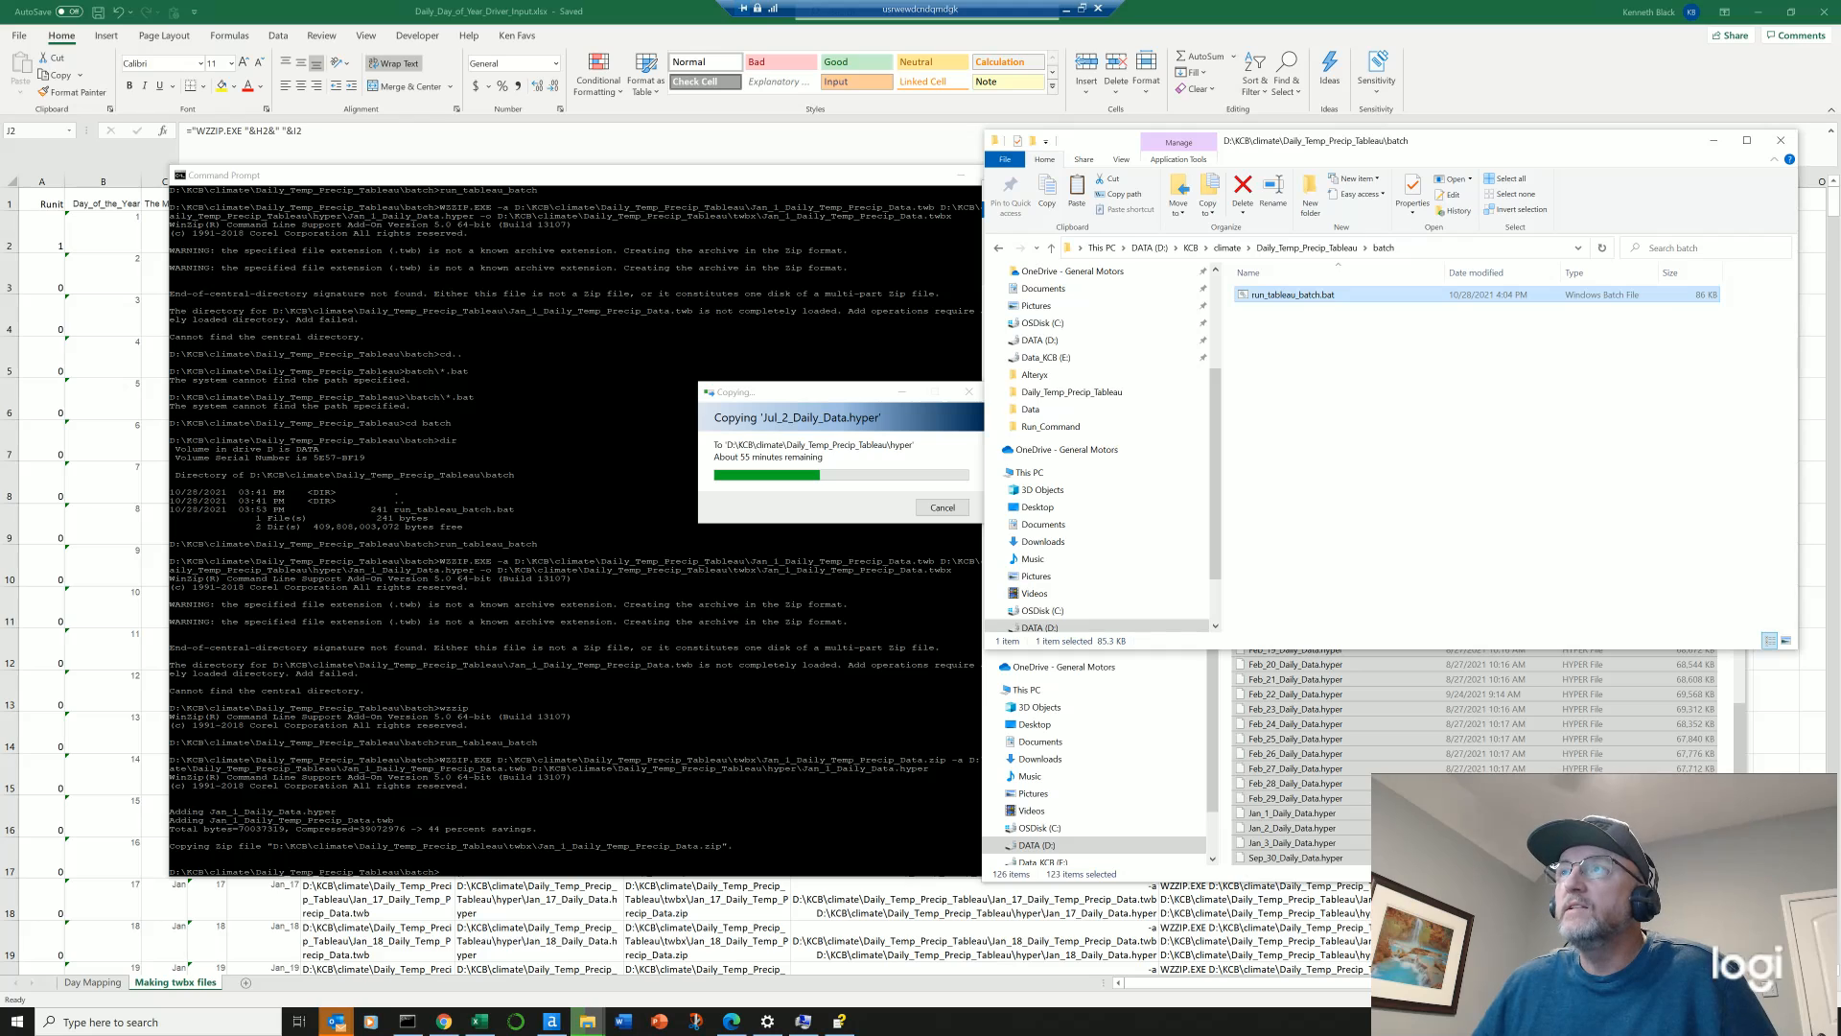
Step: Open run_tableau_batch.bat in Notepad++, examine its WZZIP commands and final rename line, and close the editor
{"action": "right_click", "coordinate": [1340, 294]}
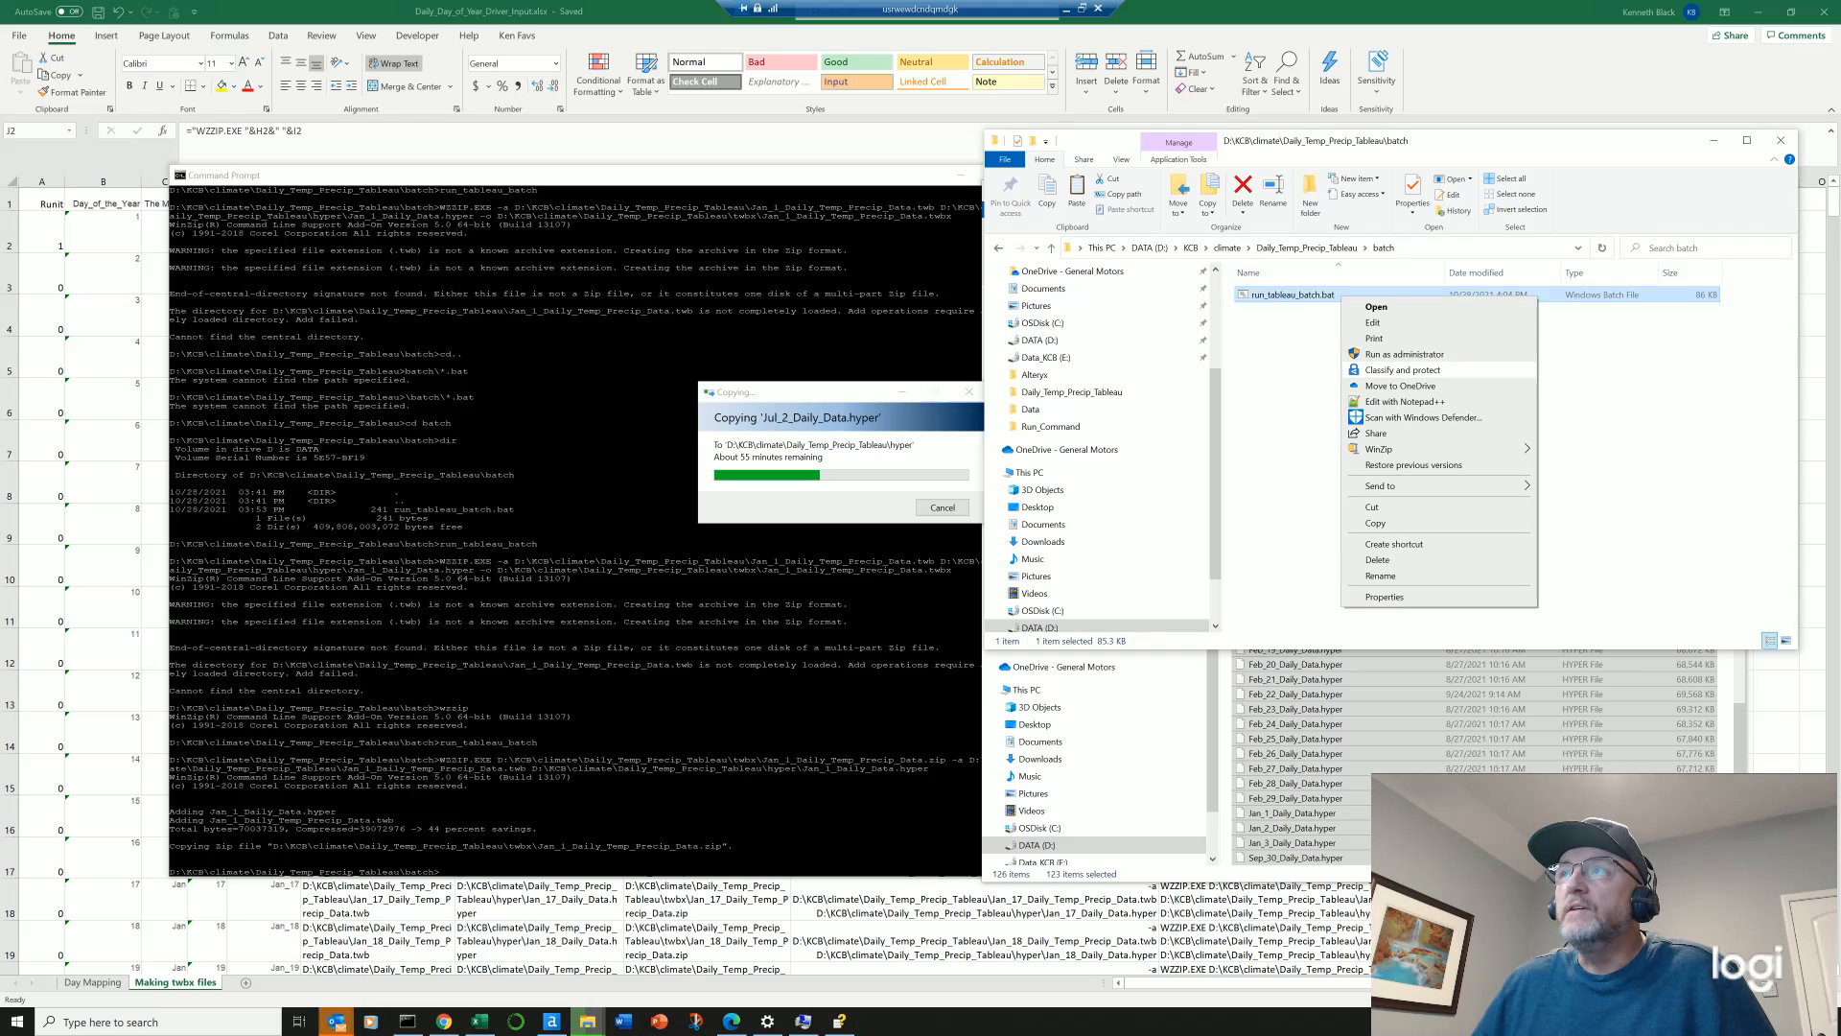
{"action": "left_click", "coordinate": [1404, 401]}
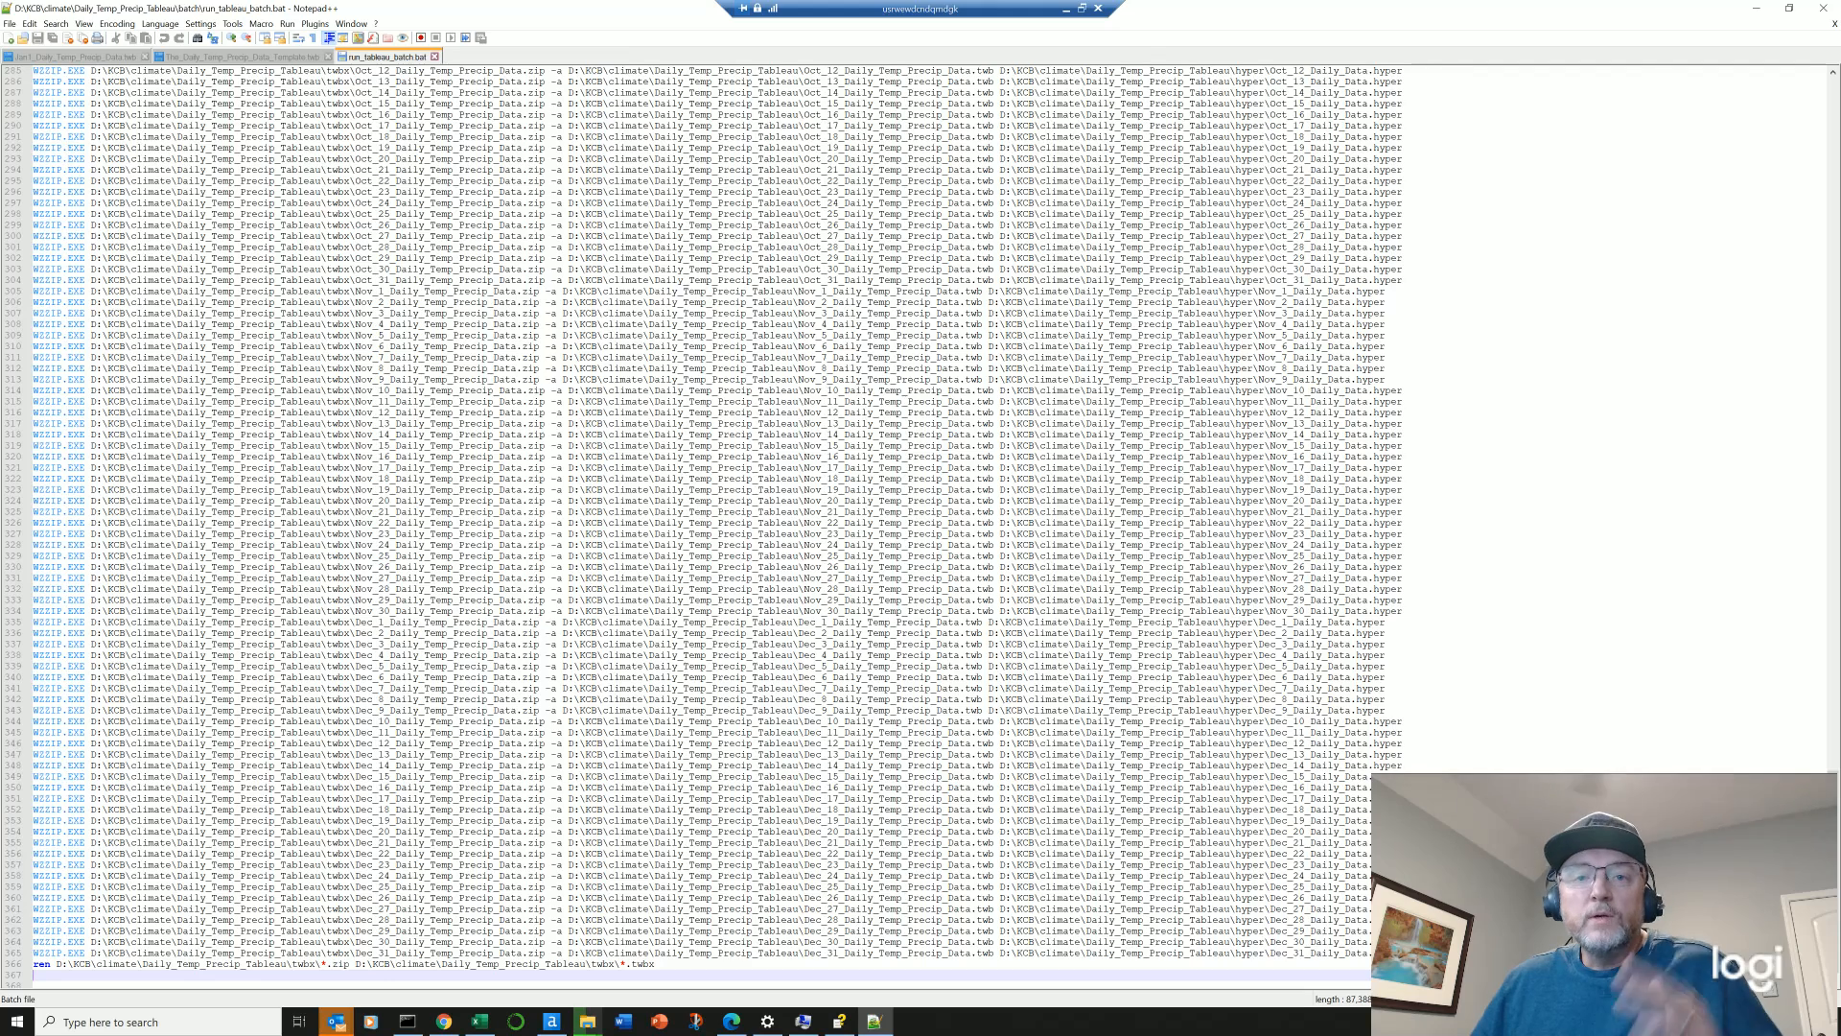
{"action": "key", "text": "Down"}
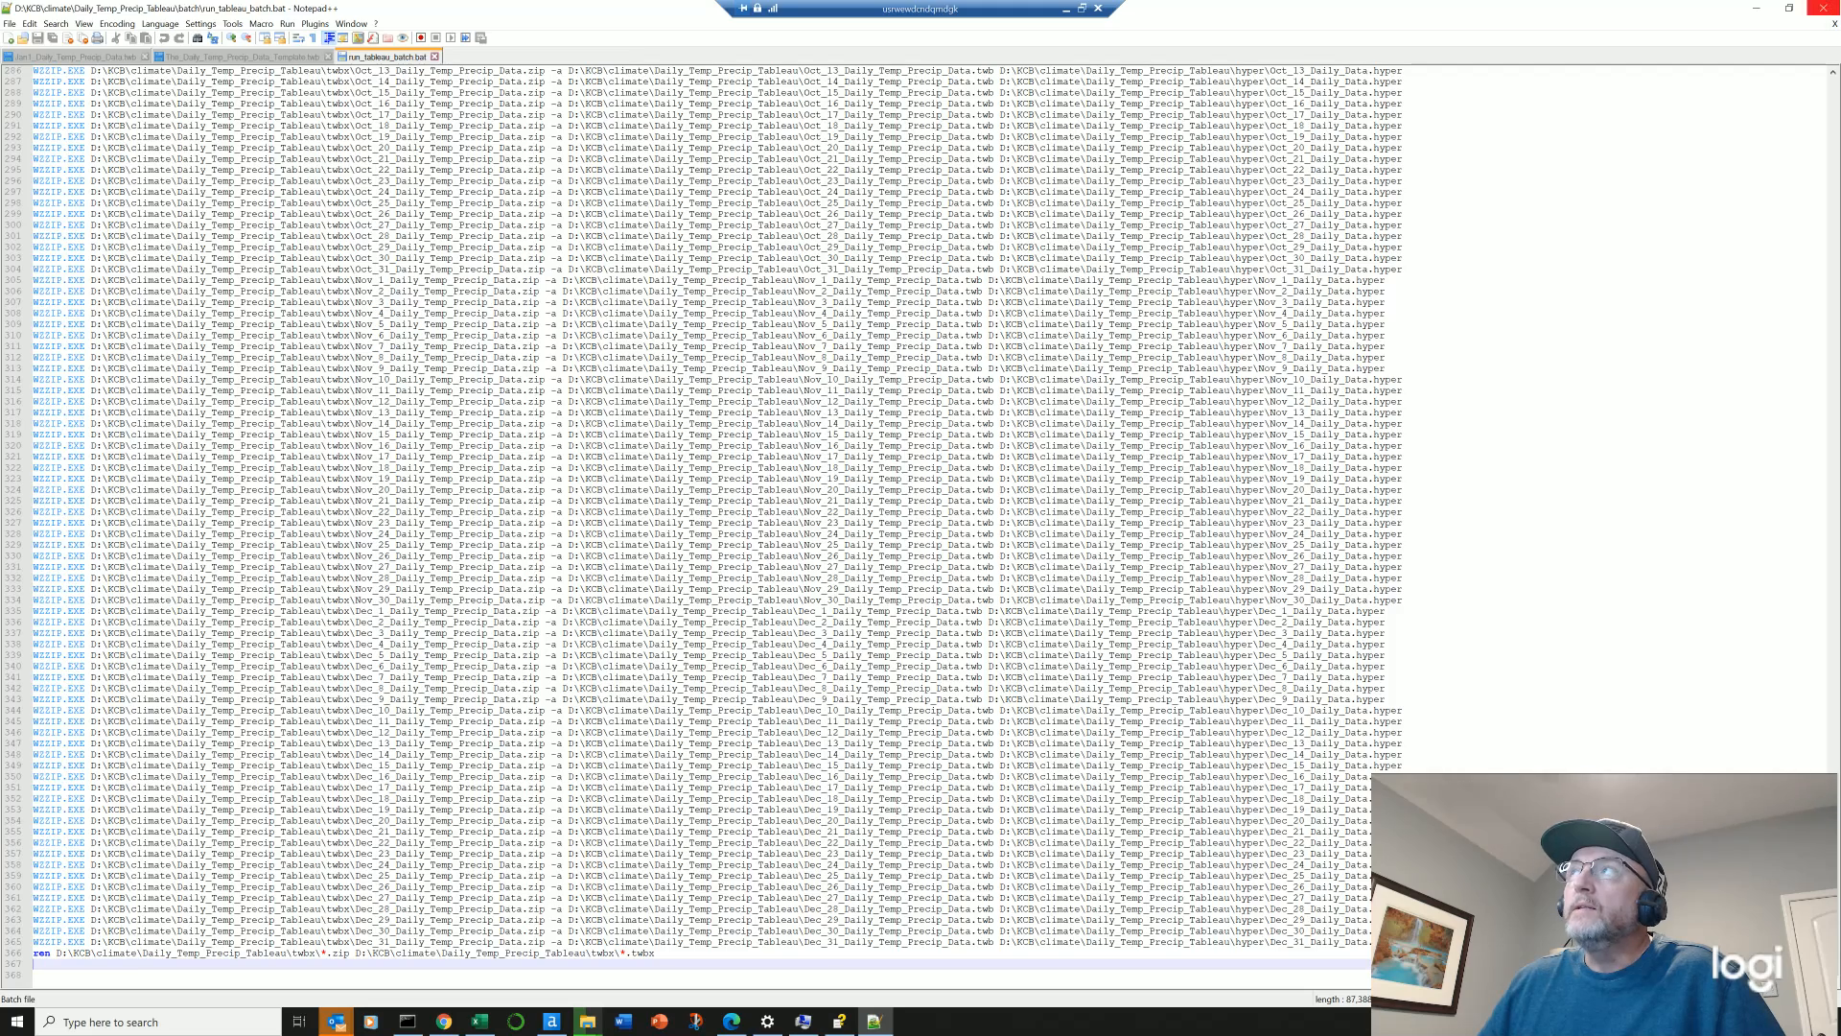
{"action": "left_click", "coordinate": [1824, 8]}
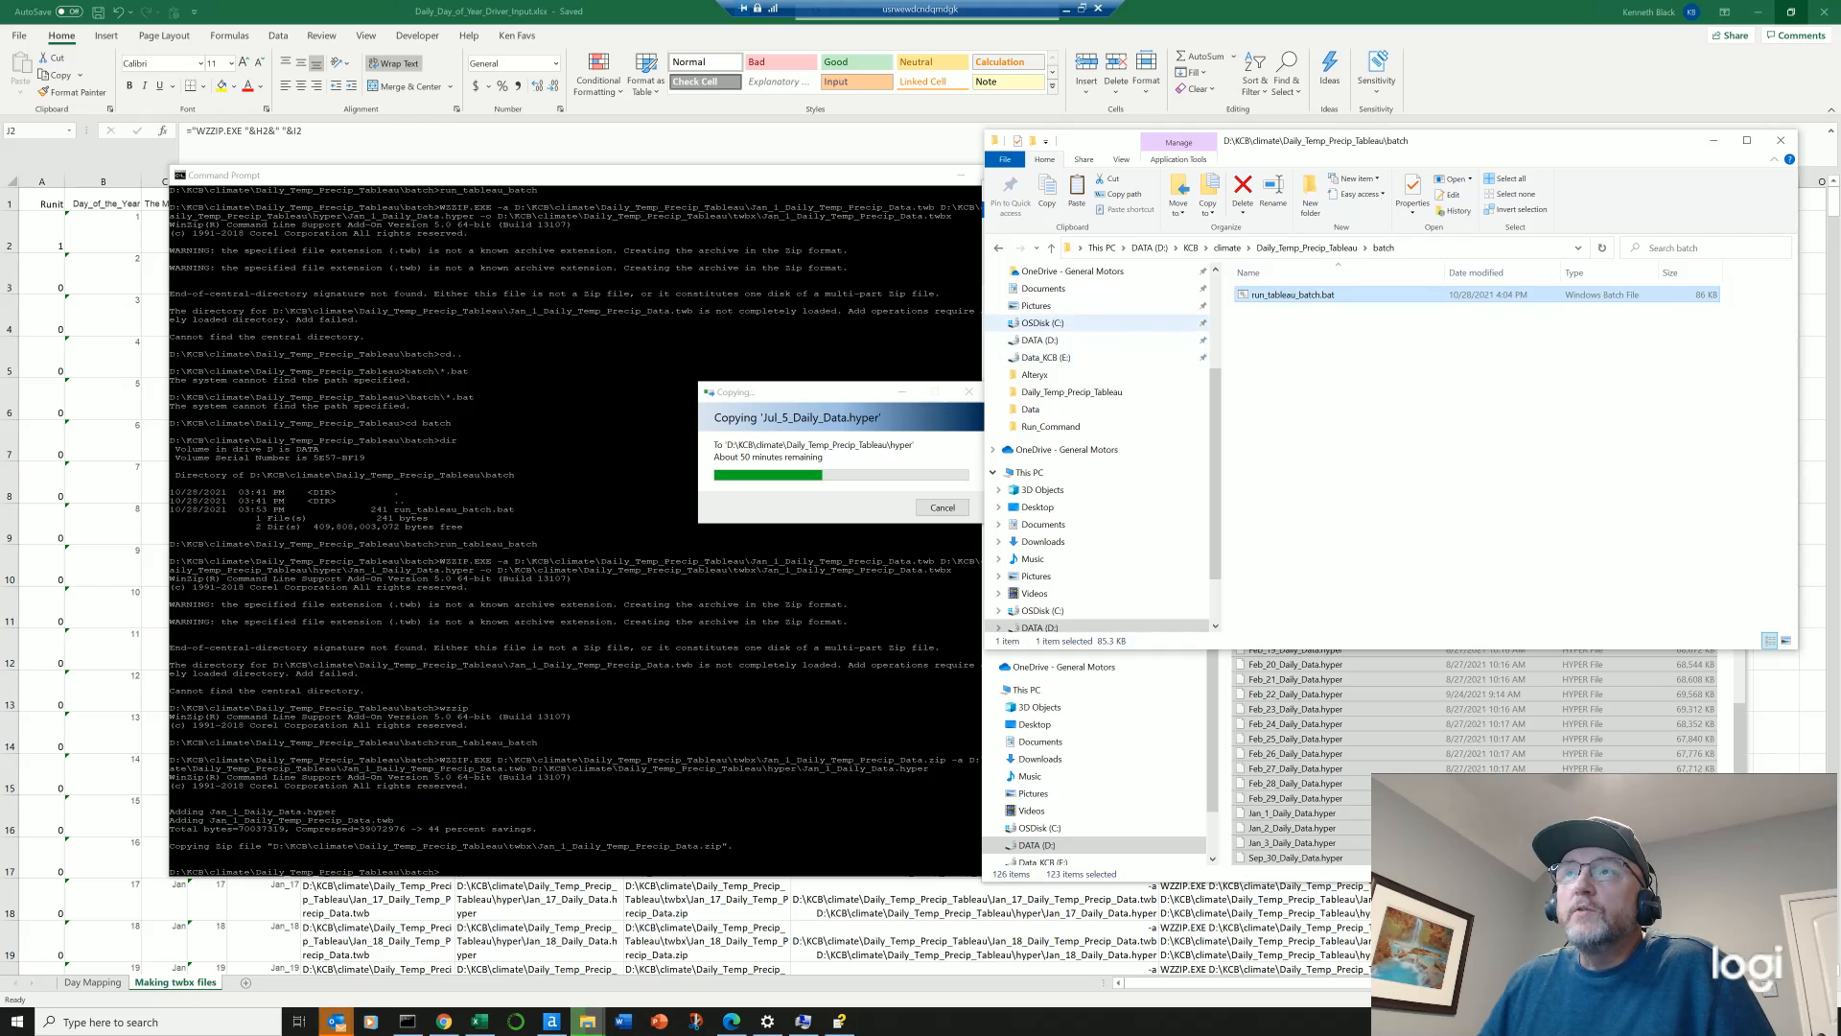
Step: Browse to the C:\Program Files\WinZip folder and select its full path
{"action": "left_click", "coordinate": [1042, 323]}
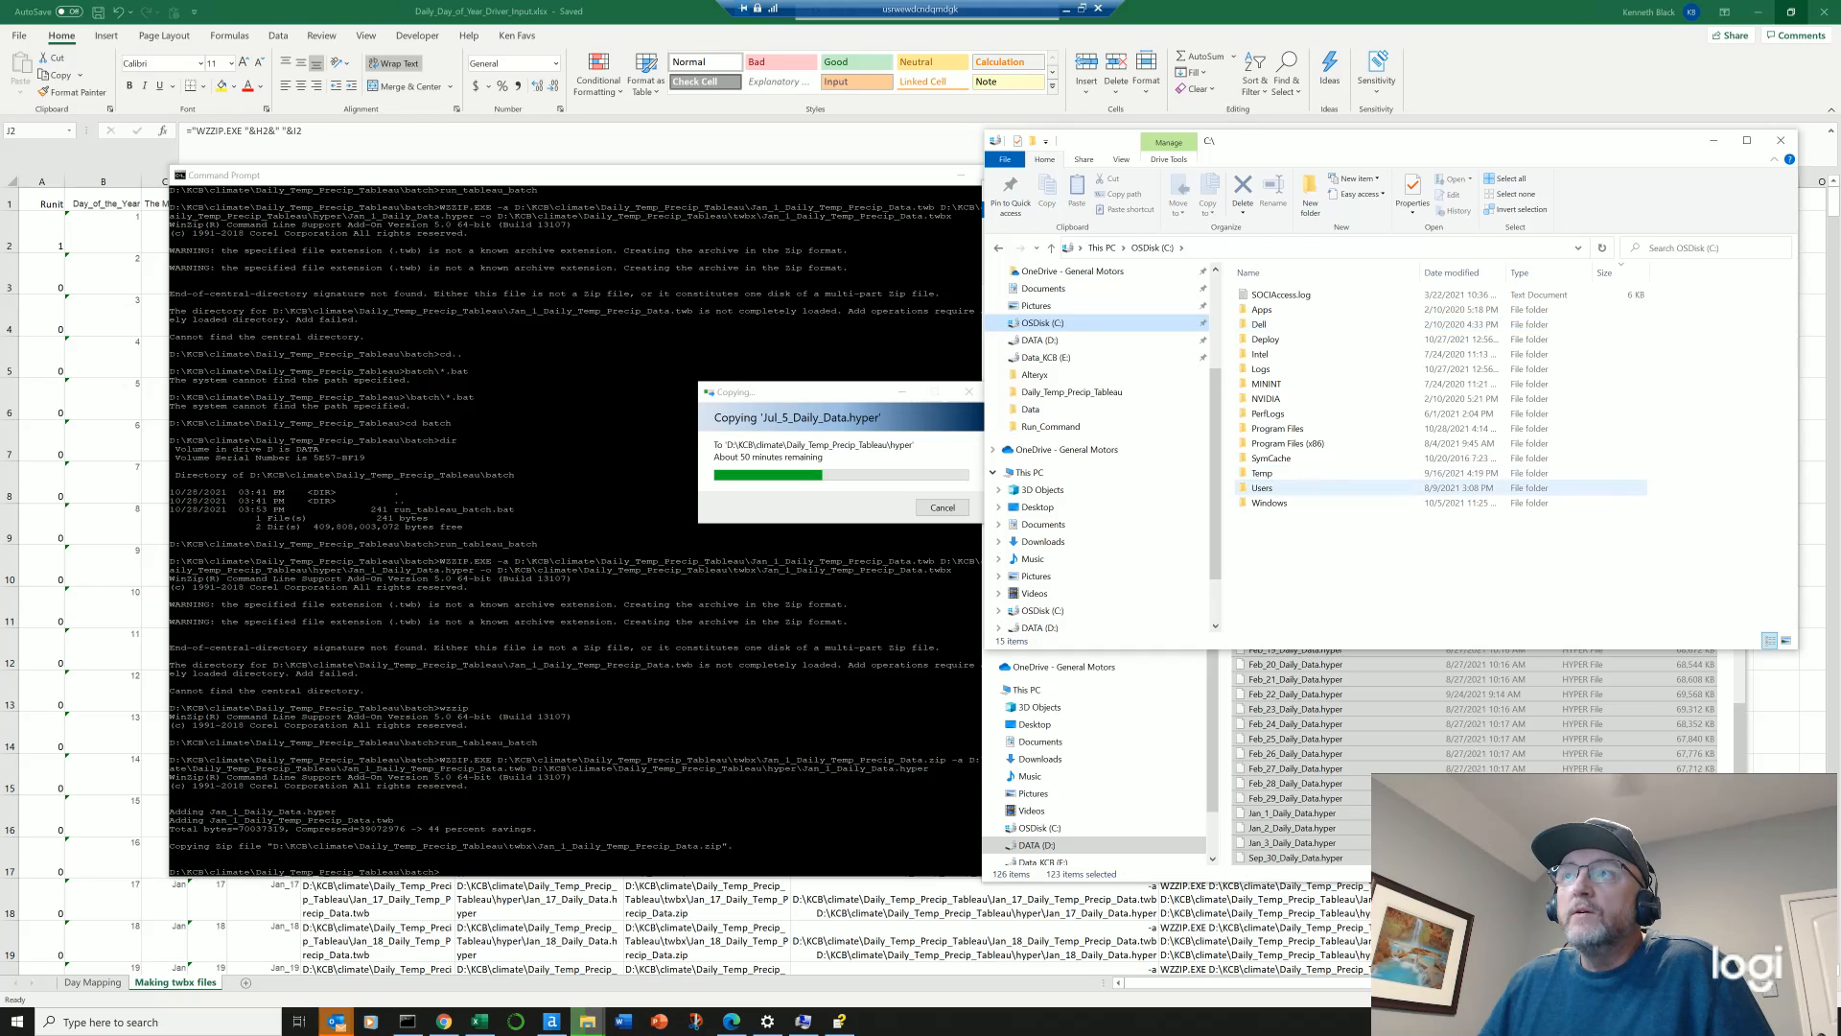
{"action": "double_click", "coordinate": [1275, 428]}
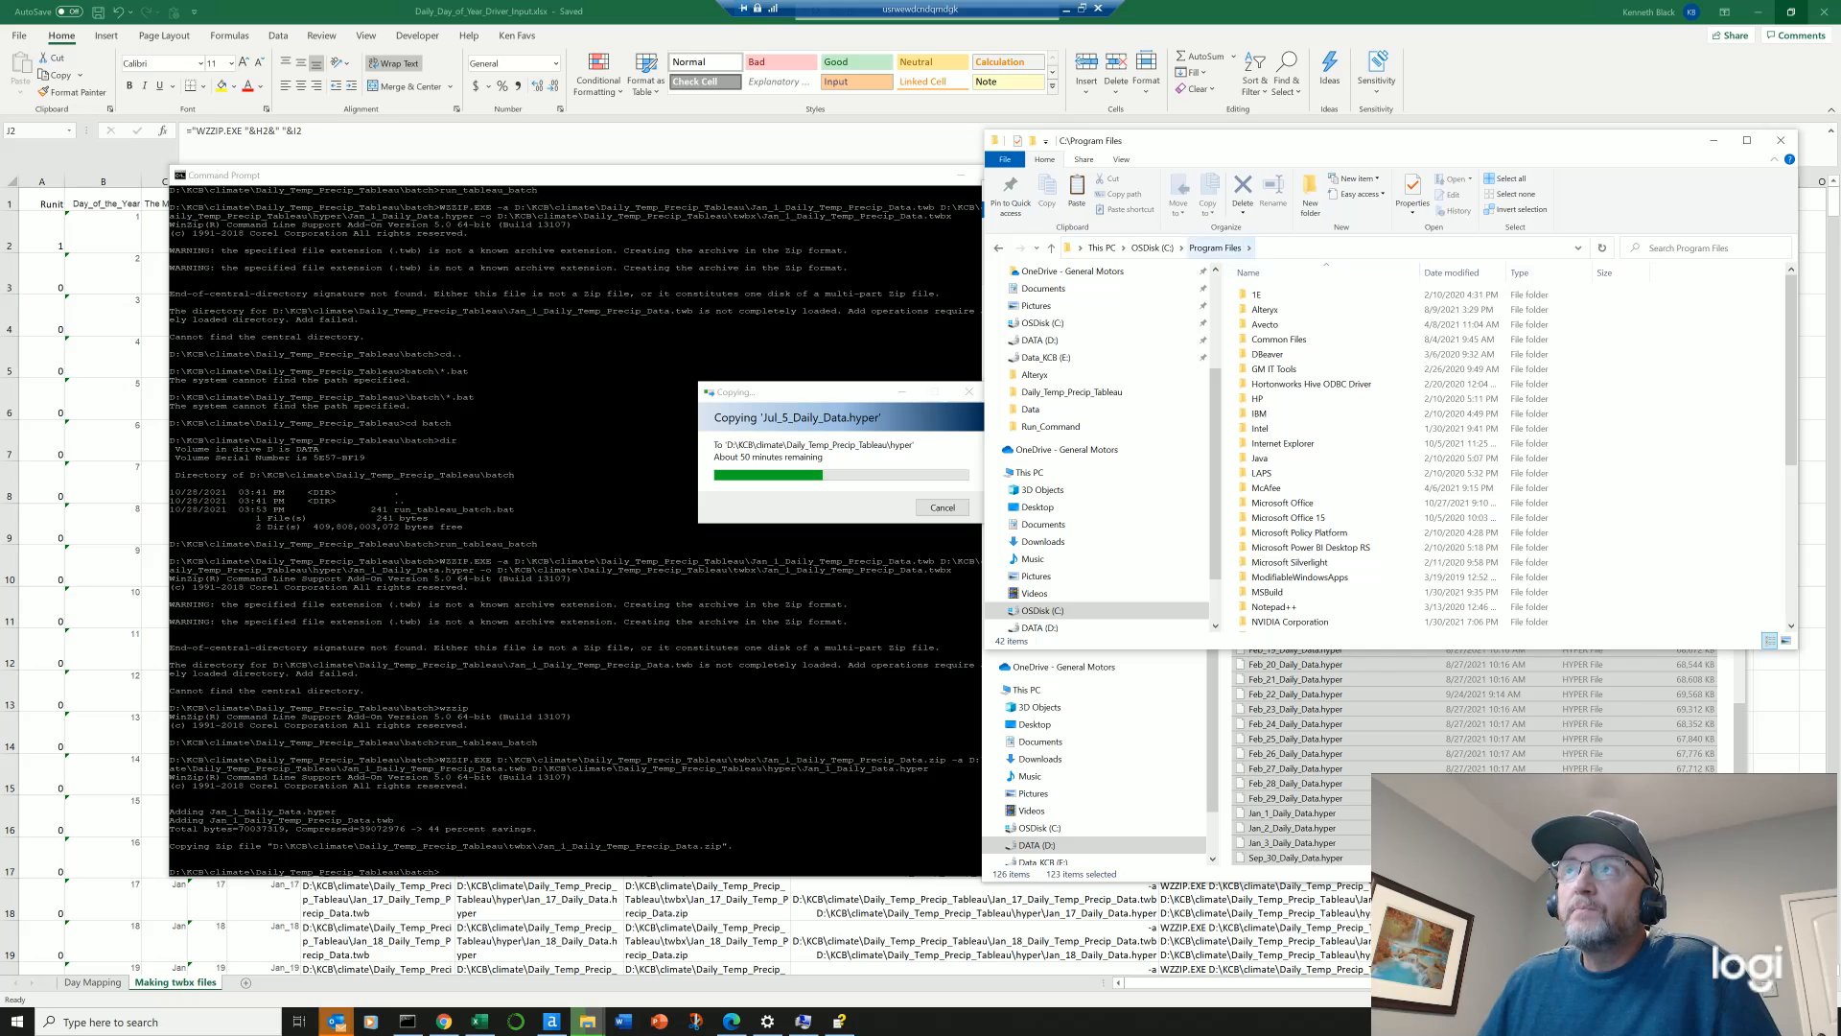
{"action": "scroll", "coordinate": [1304, 596], "scroll_direction": "down", "scroll_amount": 6}
{"action": "scroll", "coordinate": [1304, 605], "scroll_direction": "down", "scroll_amount": 1}
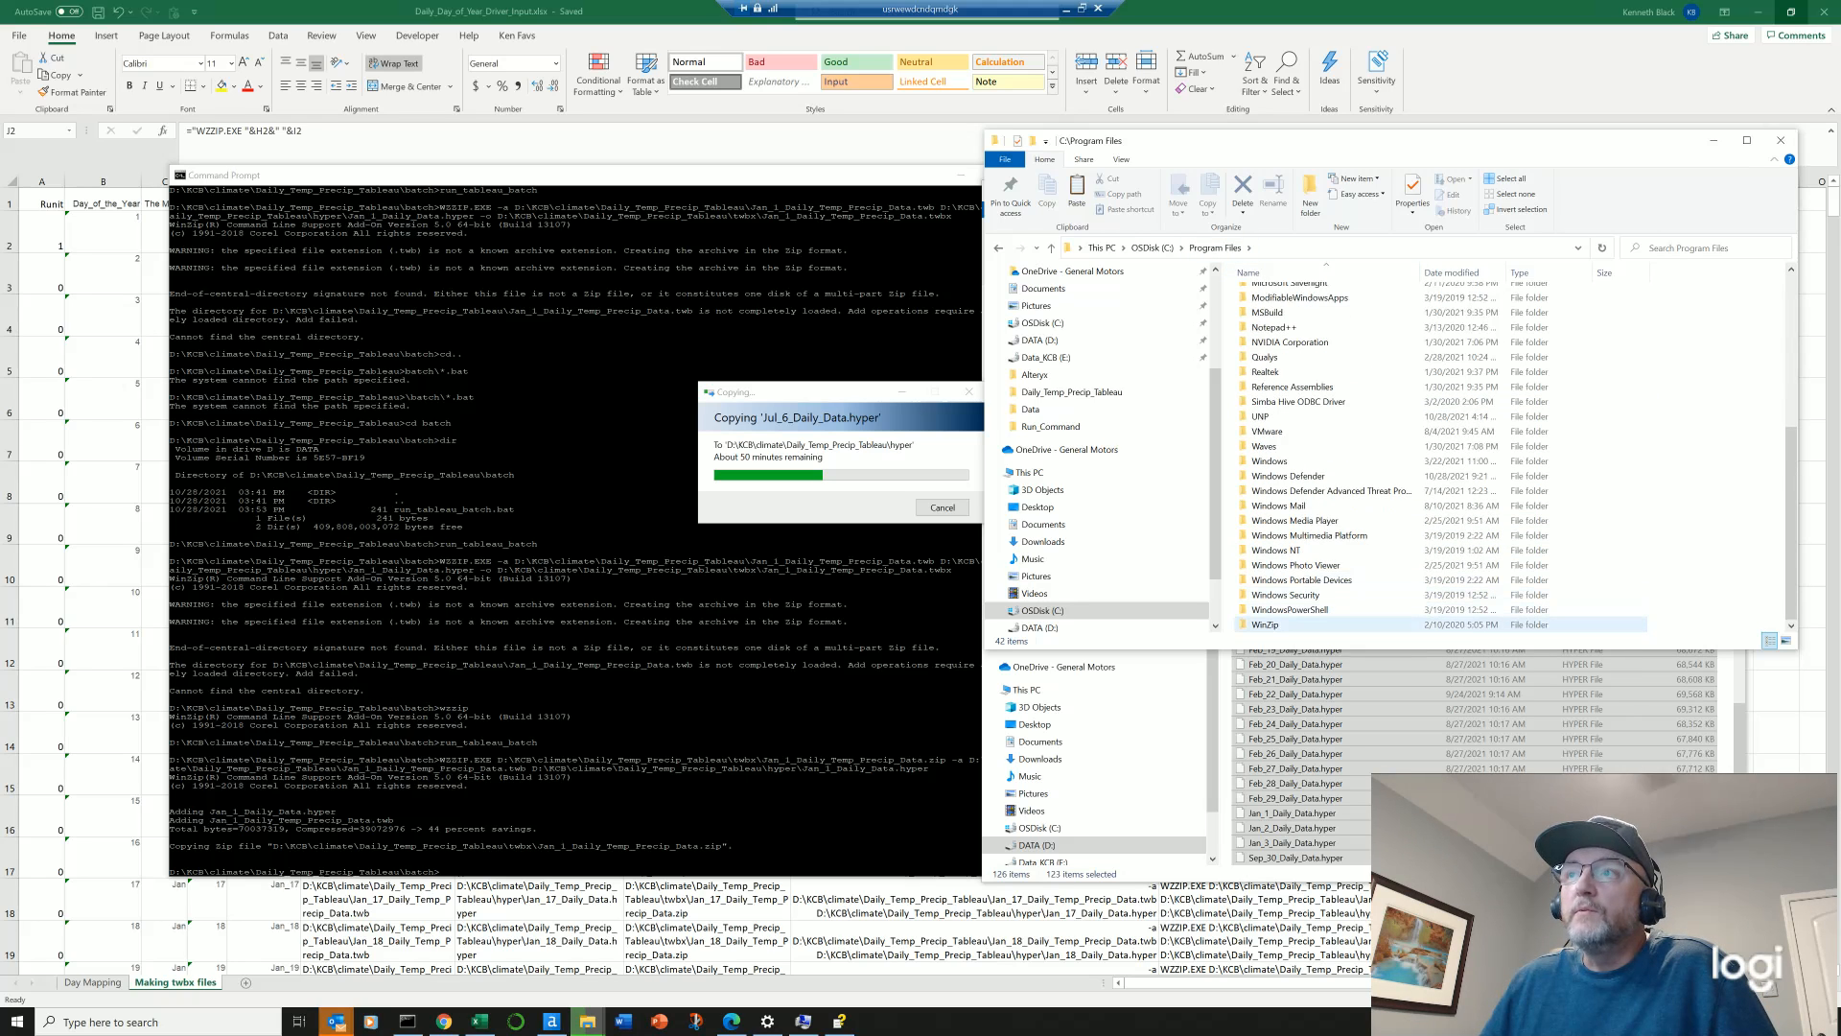
{"action": "left_click", "coordinate": [1285, 625]}
{"action": "double_click", "coordinate": [1285, 625]}
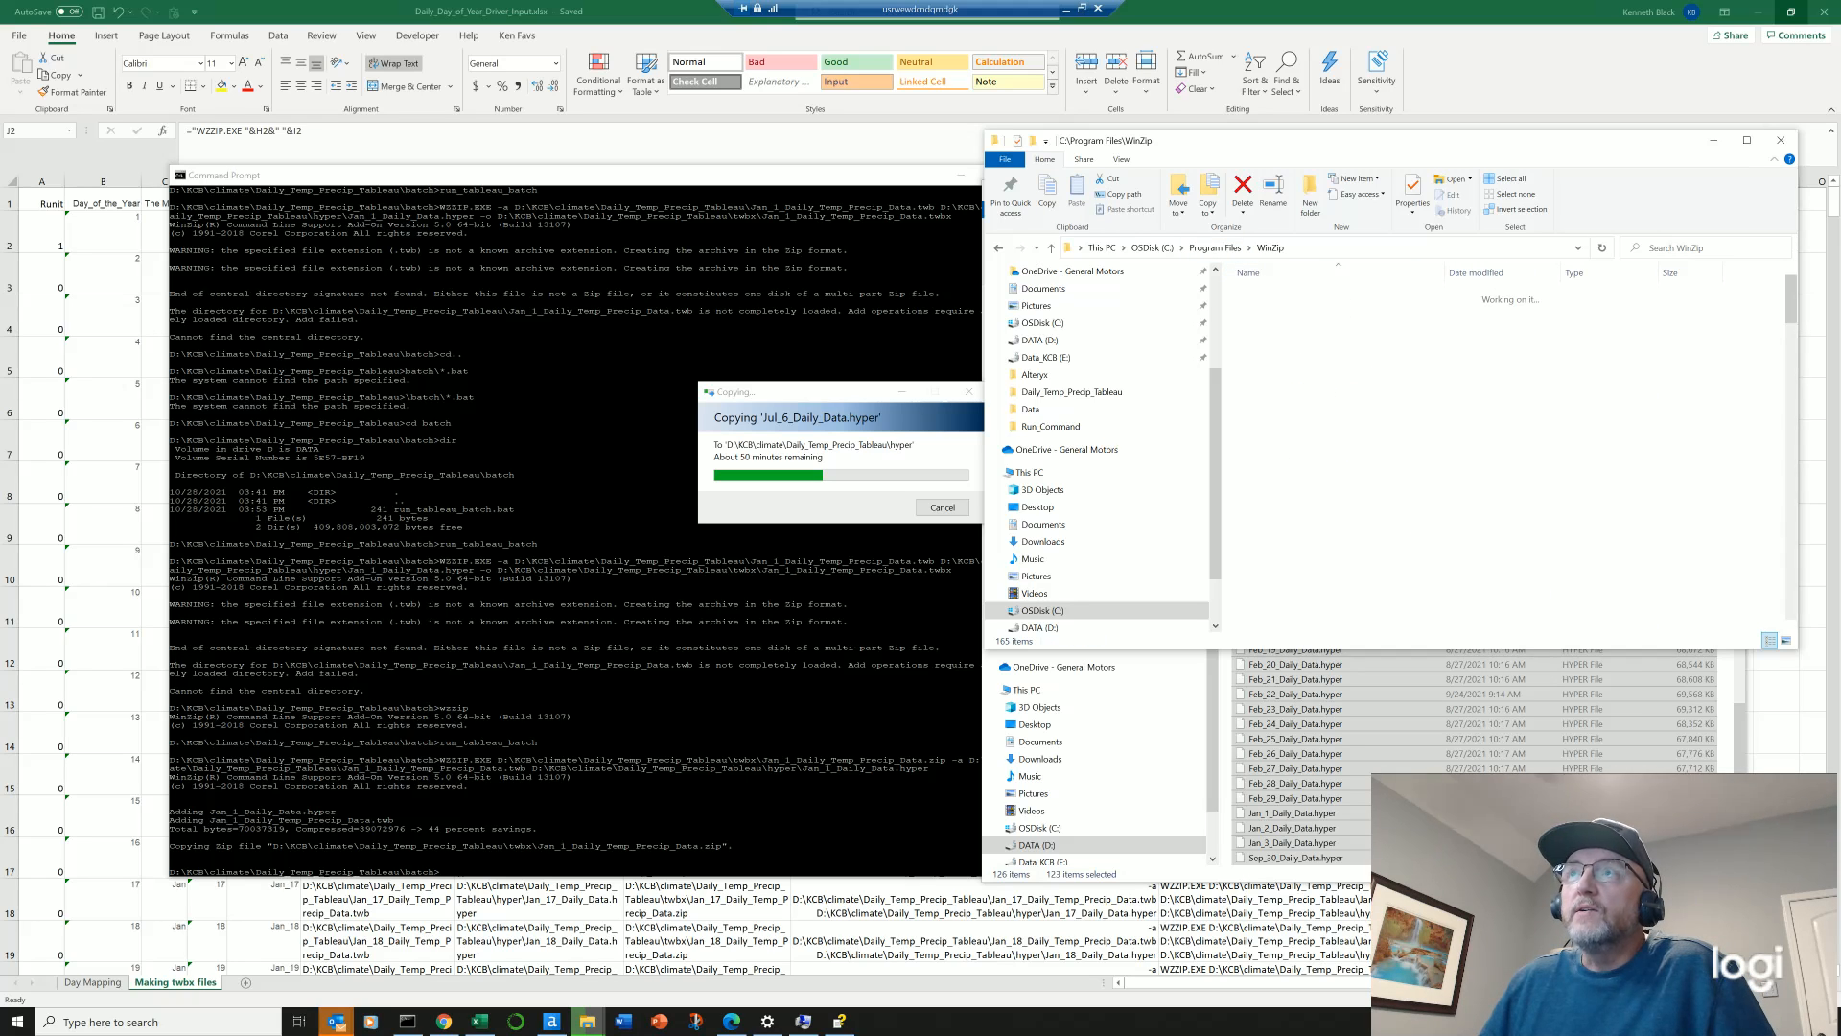
{"action": "scroll", "coordinate": [1285, 614], "scroll_direction": "down", "scroll_amount": 5}
{"action": "left_click", "coordinate": [1291, 248]}
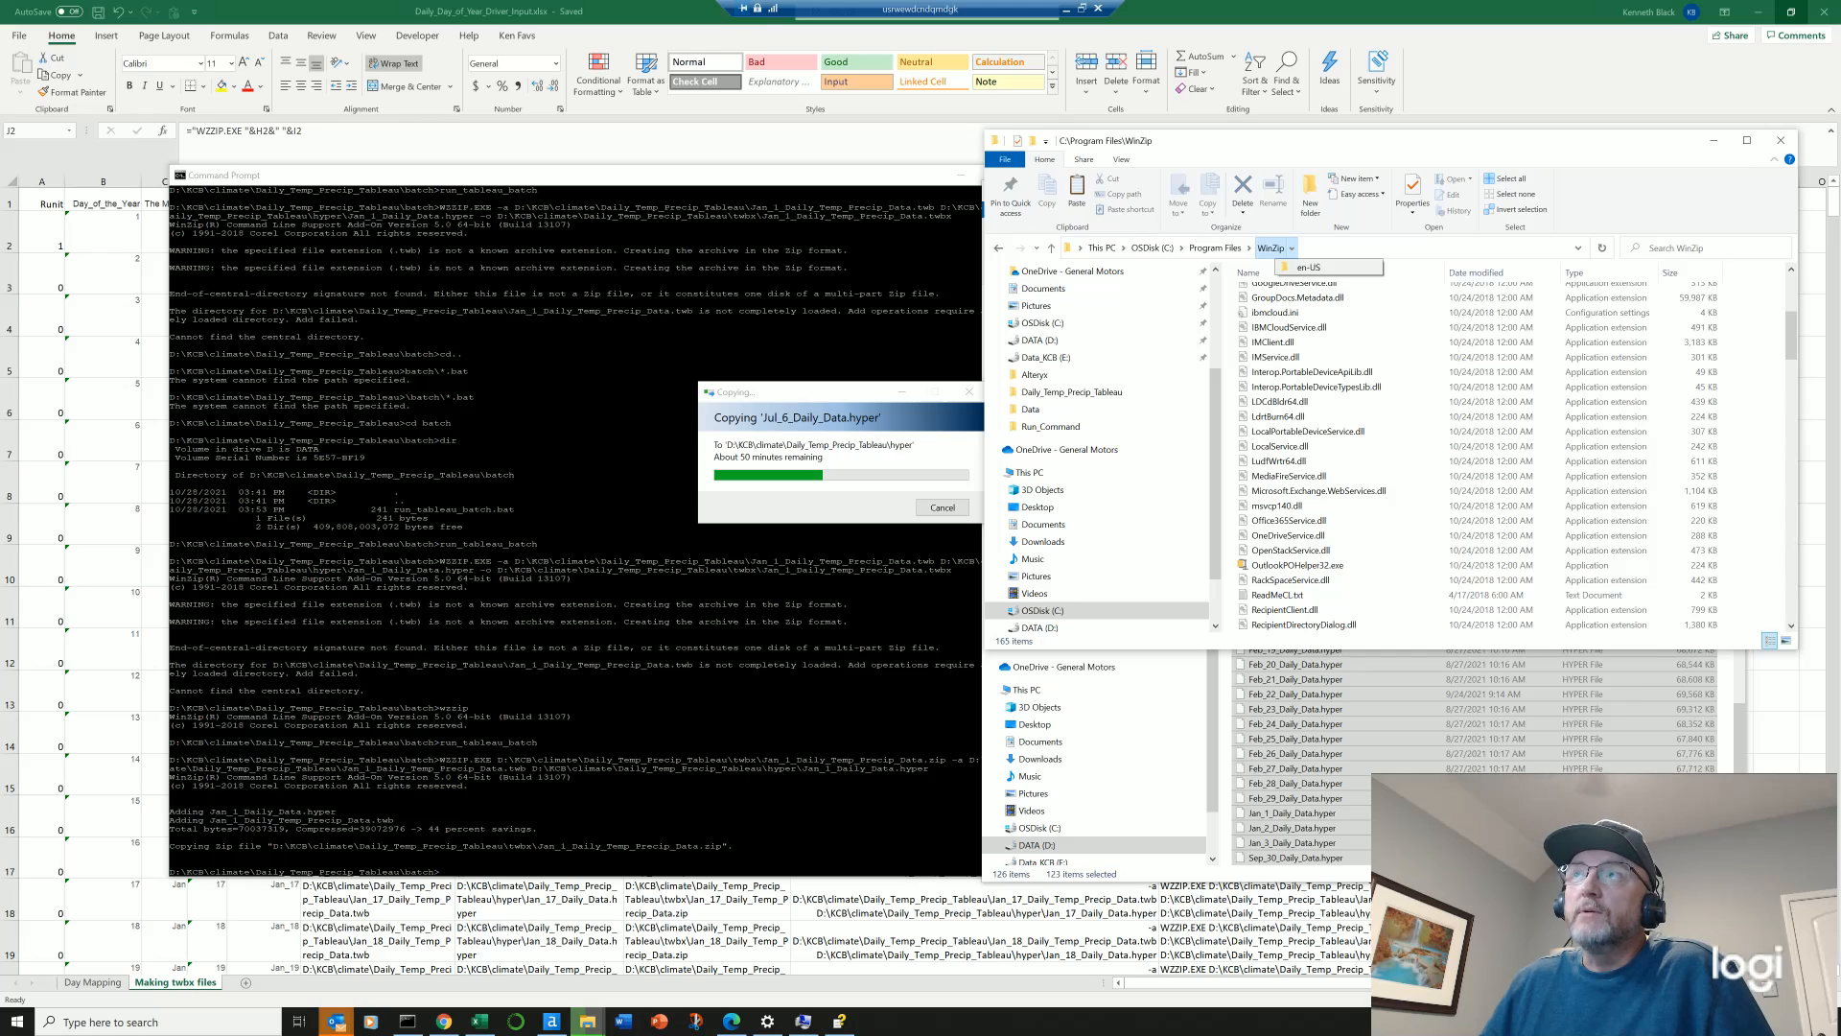
{"action": "left_click", "coordinate": [1342, 247]}
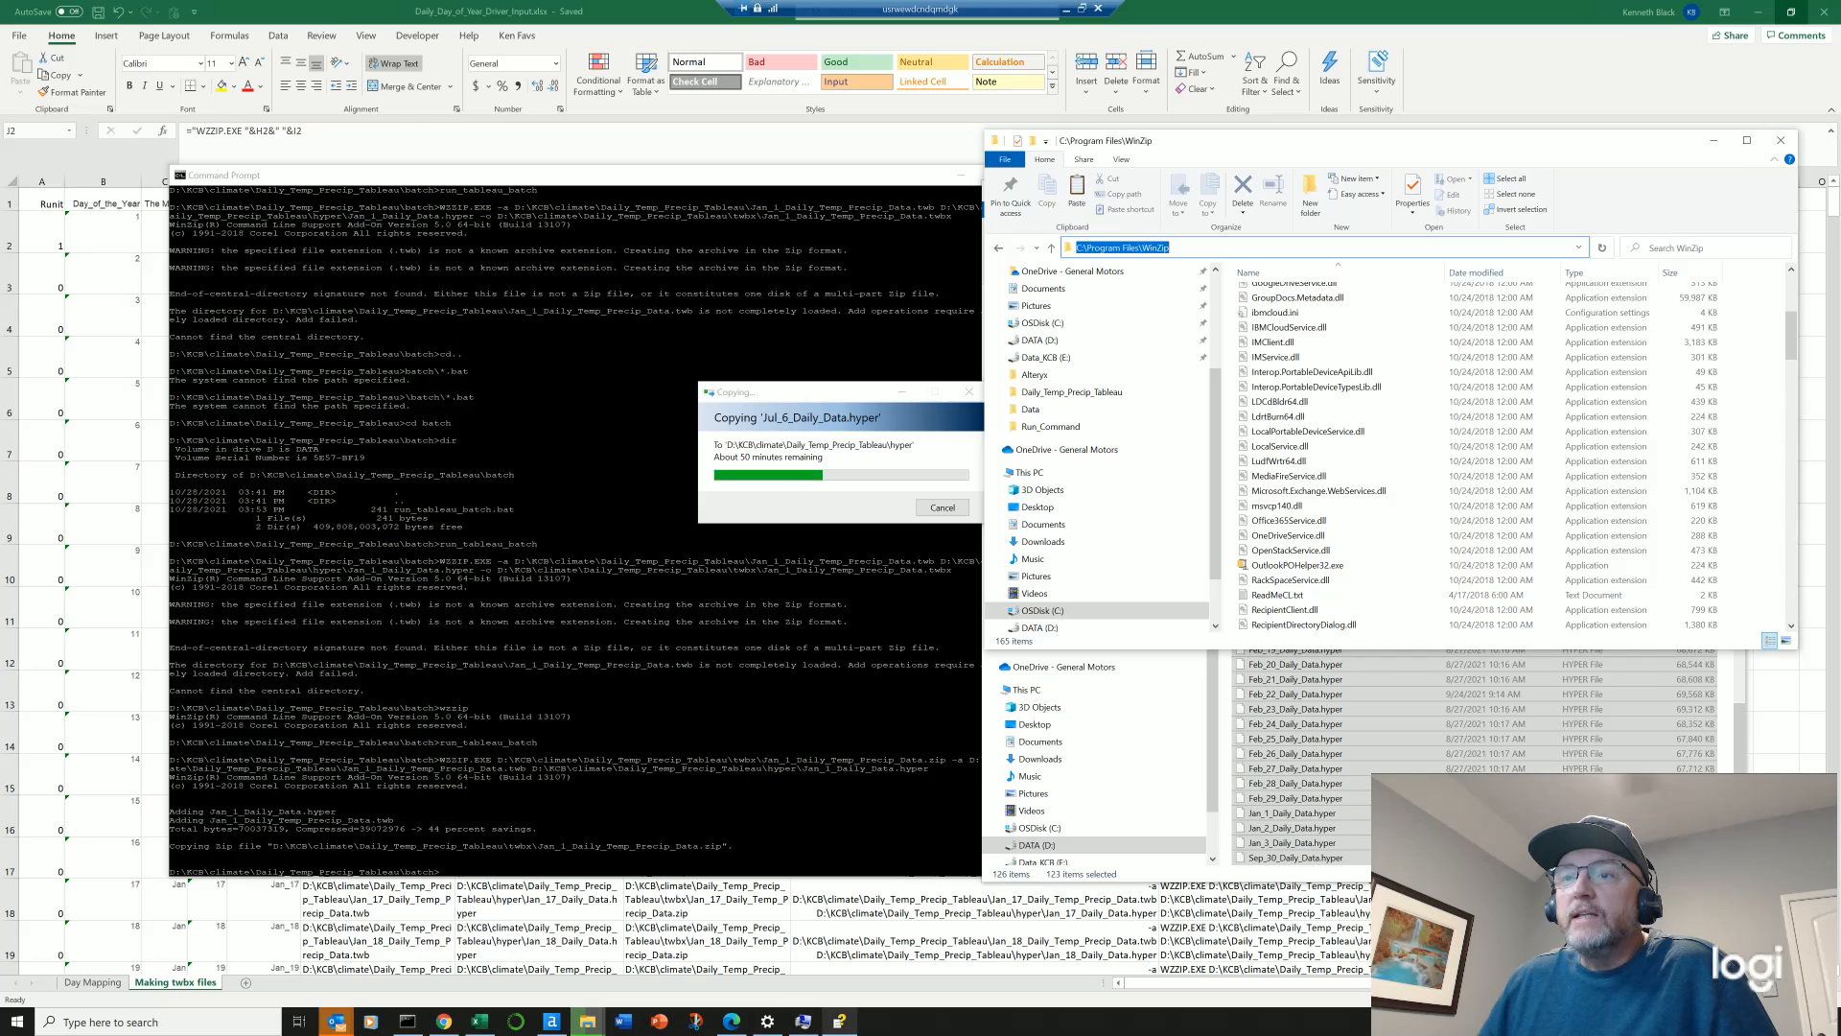
Step: Examine the entries of the system Path variable in the environment variable settings for the WinZip folder, and close the editor
{"action": "mouse_move", "coordinate": [804, 1022]}
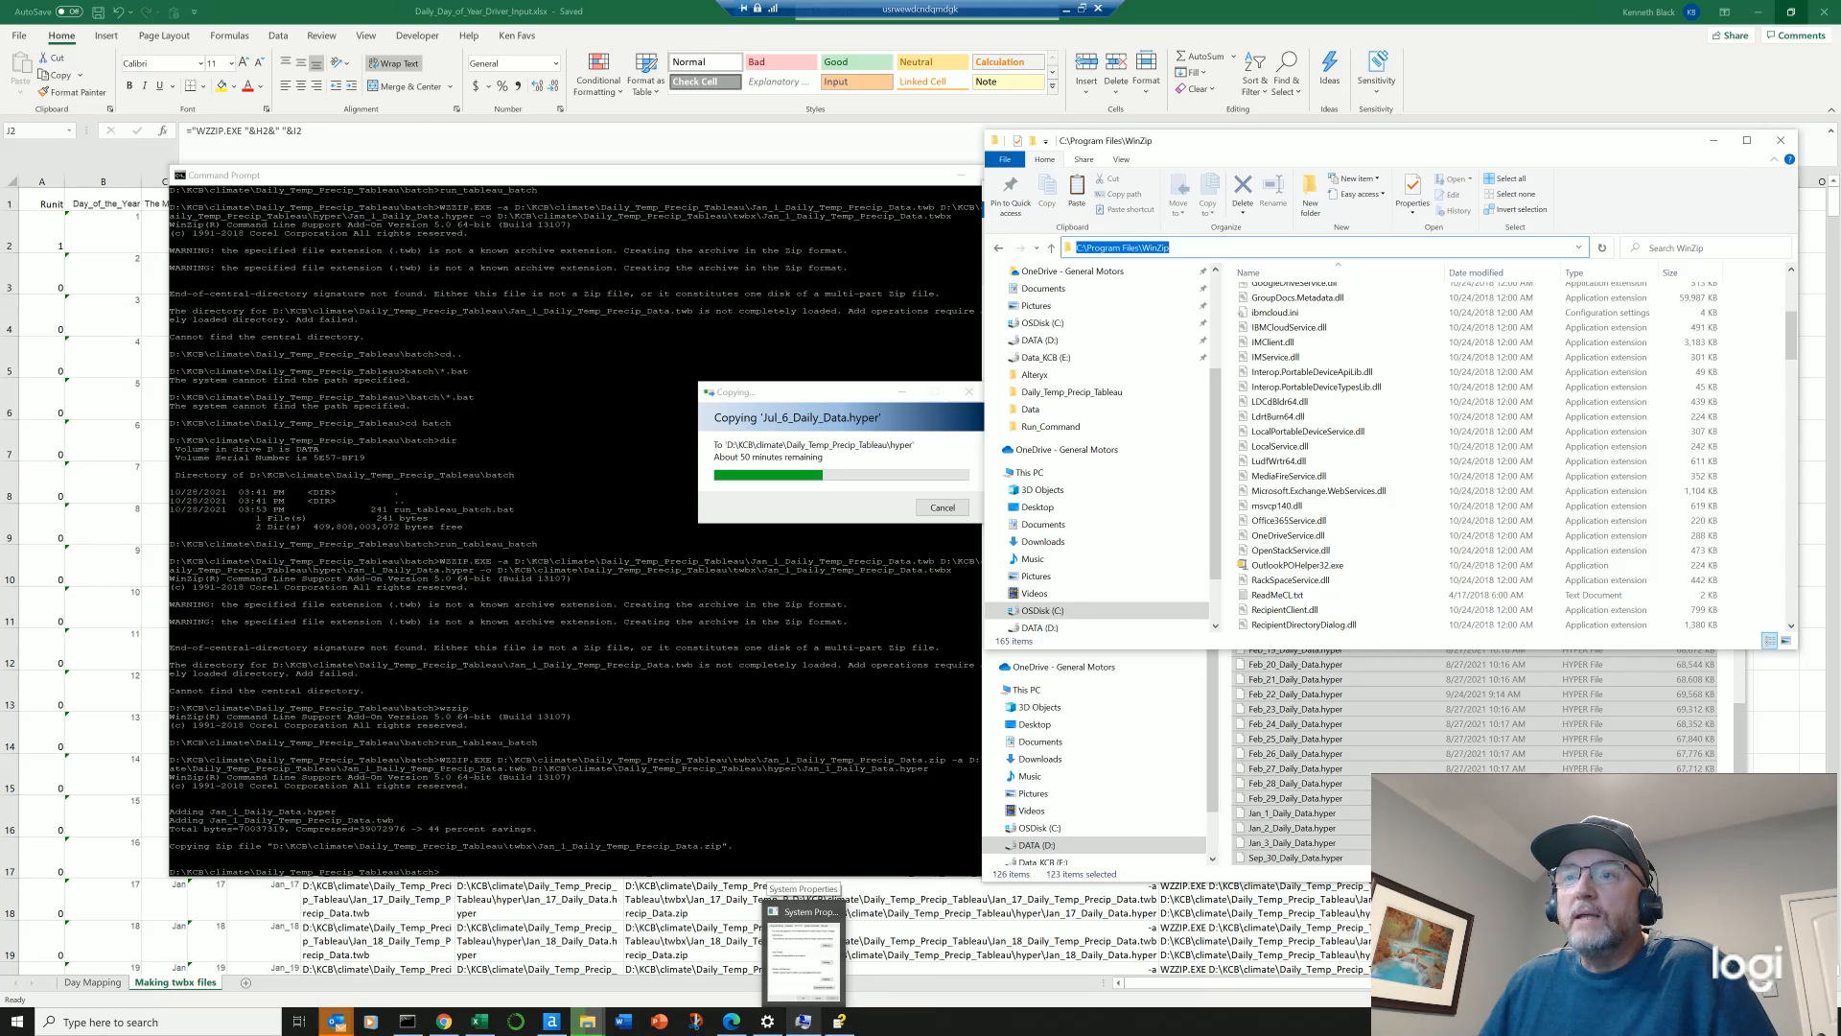
{"action": "left_click", "coordinate": [804, 954]}
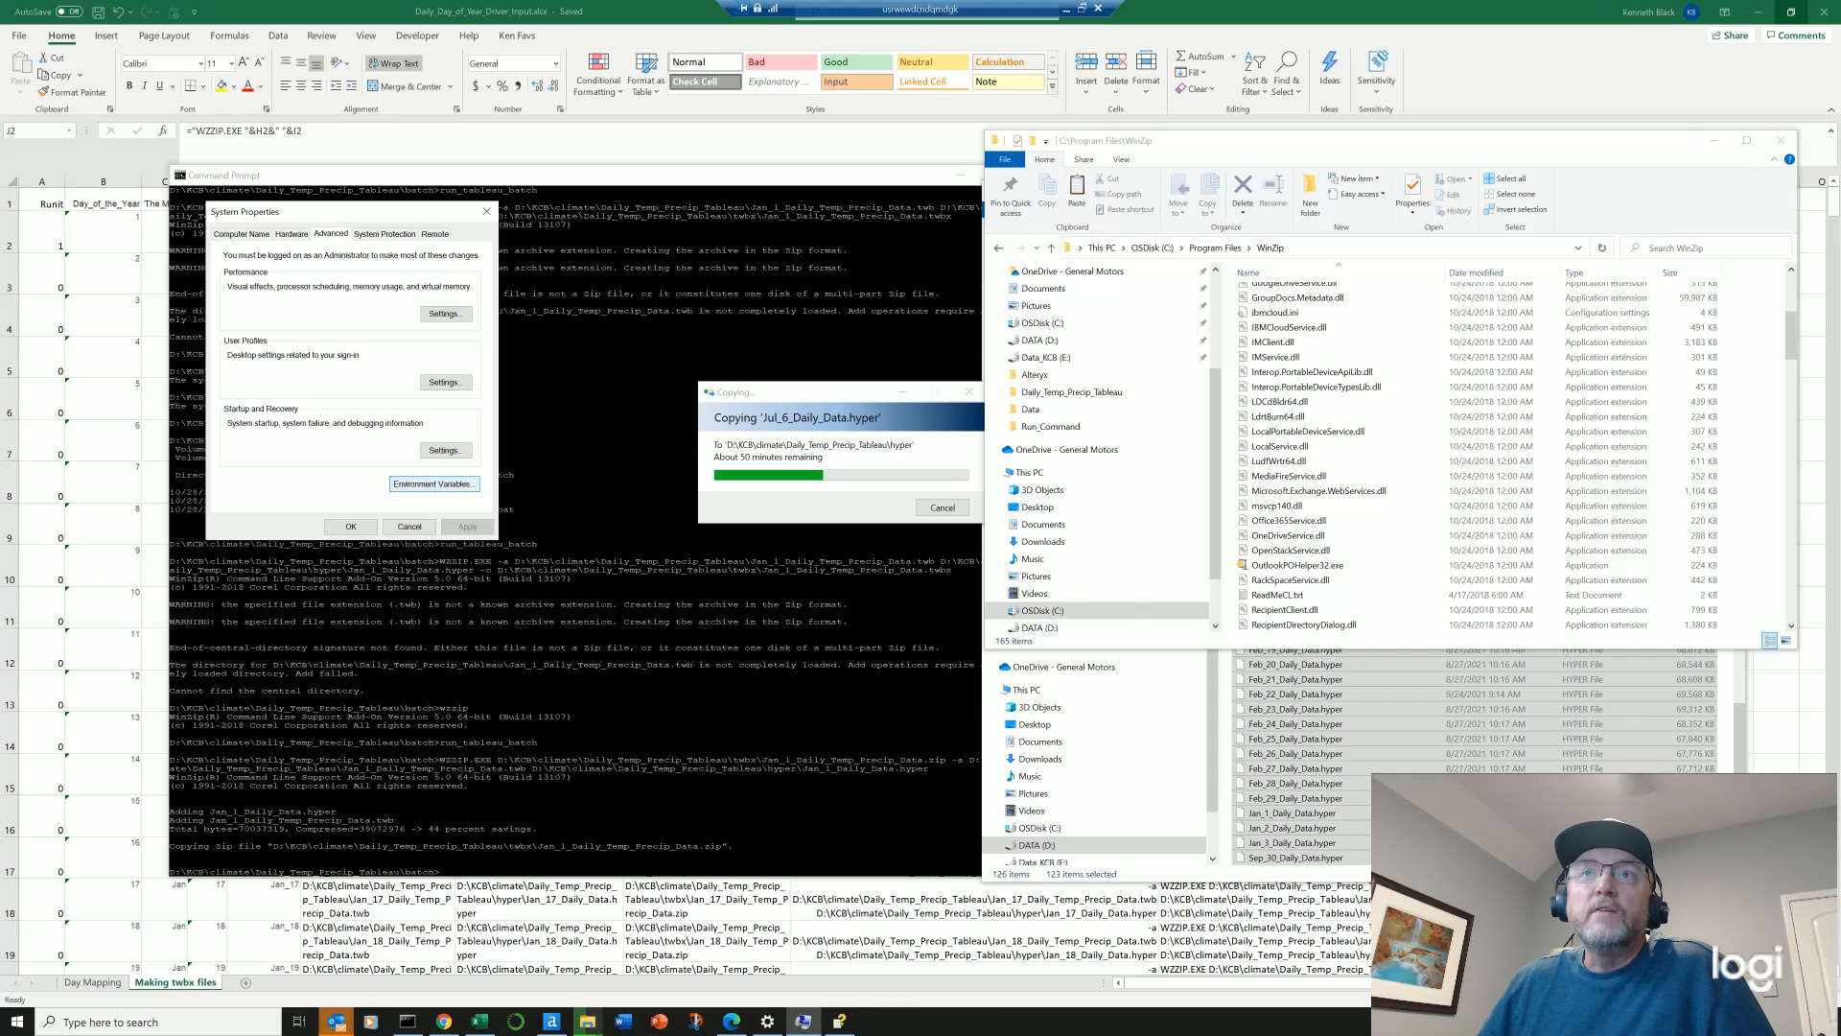
{"action": "left_click", "coordinate": [432, 483]}
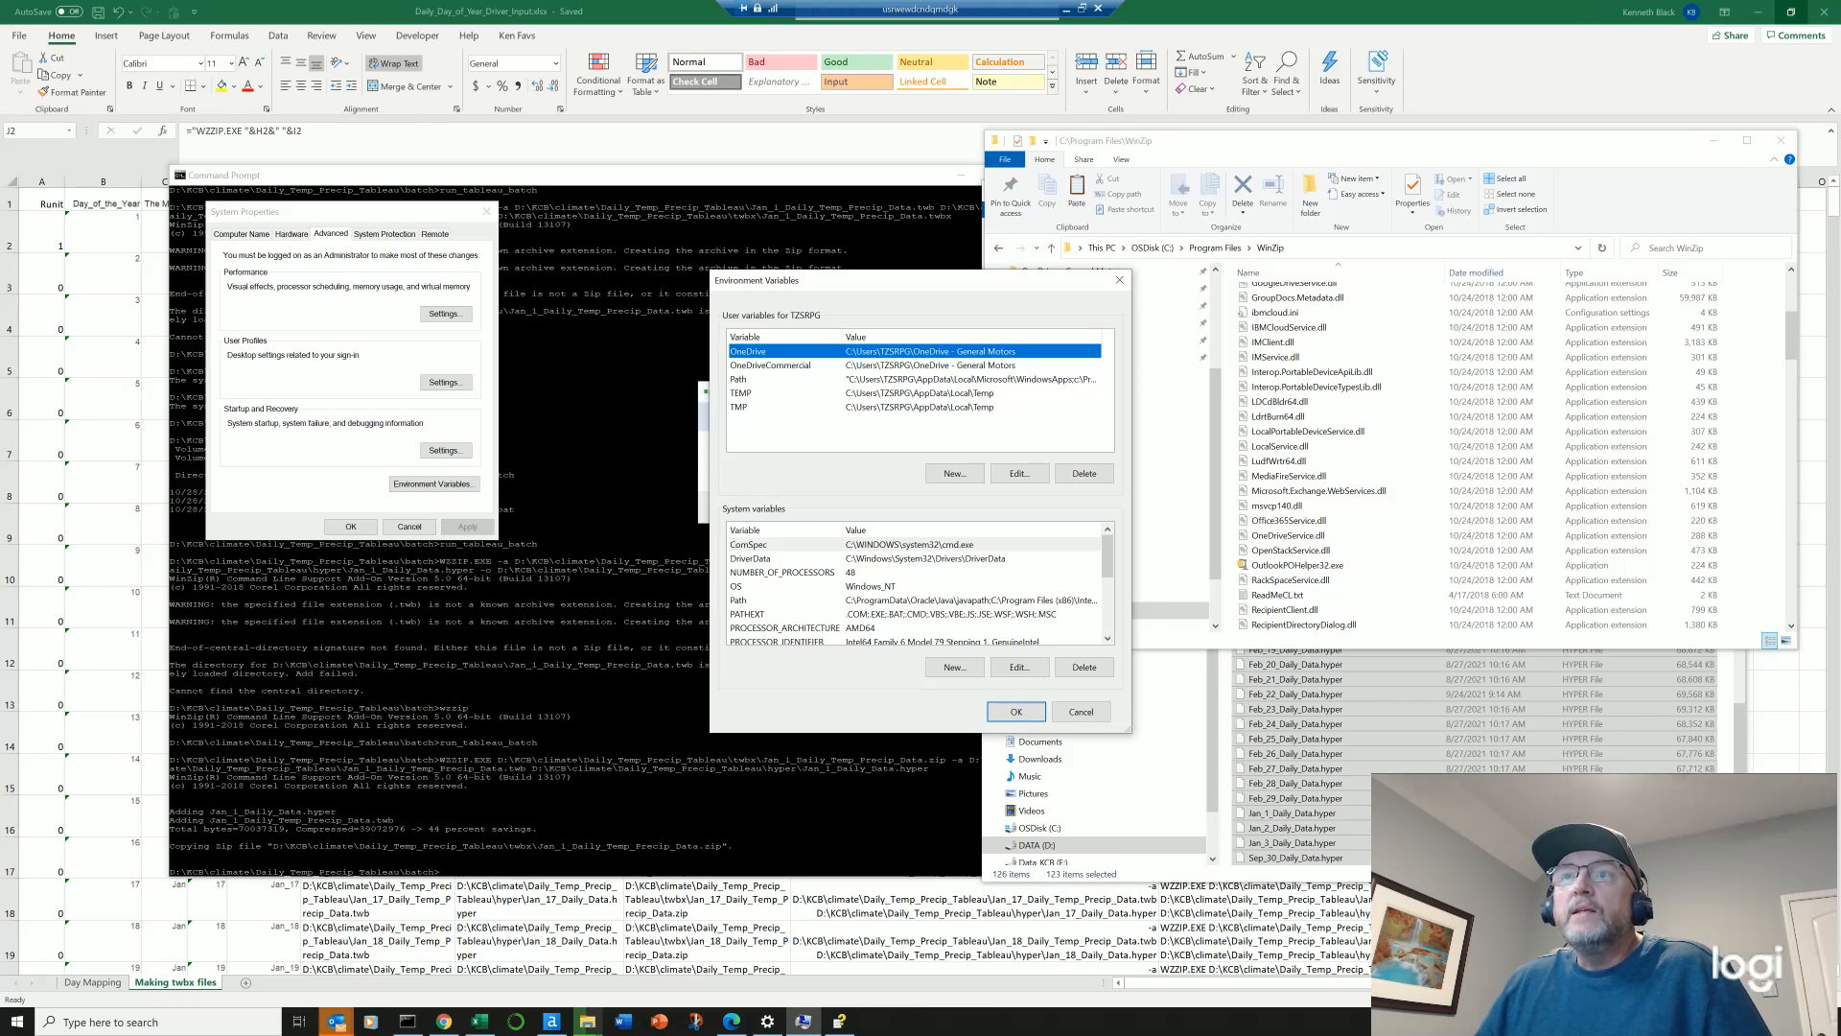
{"action": "left_click", "coordinate": [767, 600]}
{"action": "left_click", "coordinate": [1018, 667]}
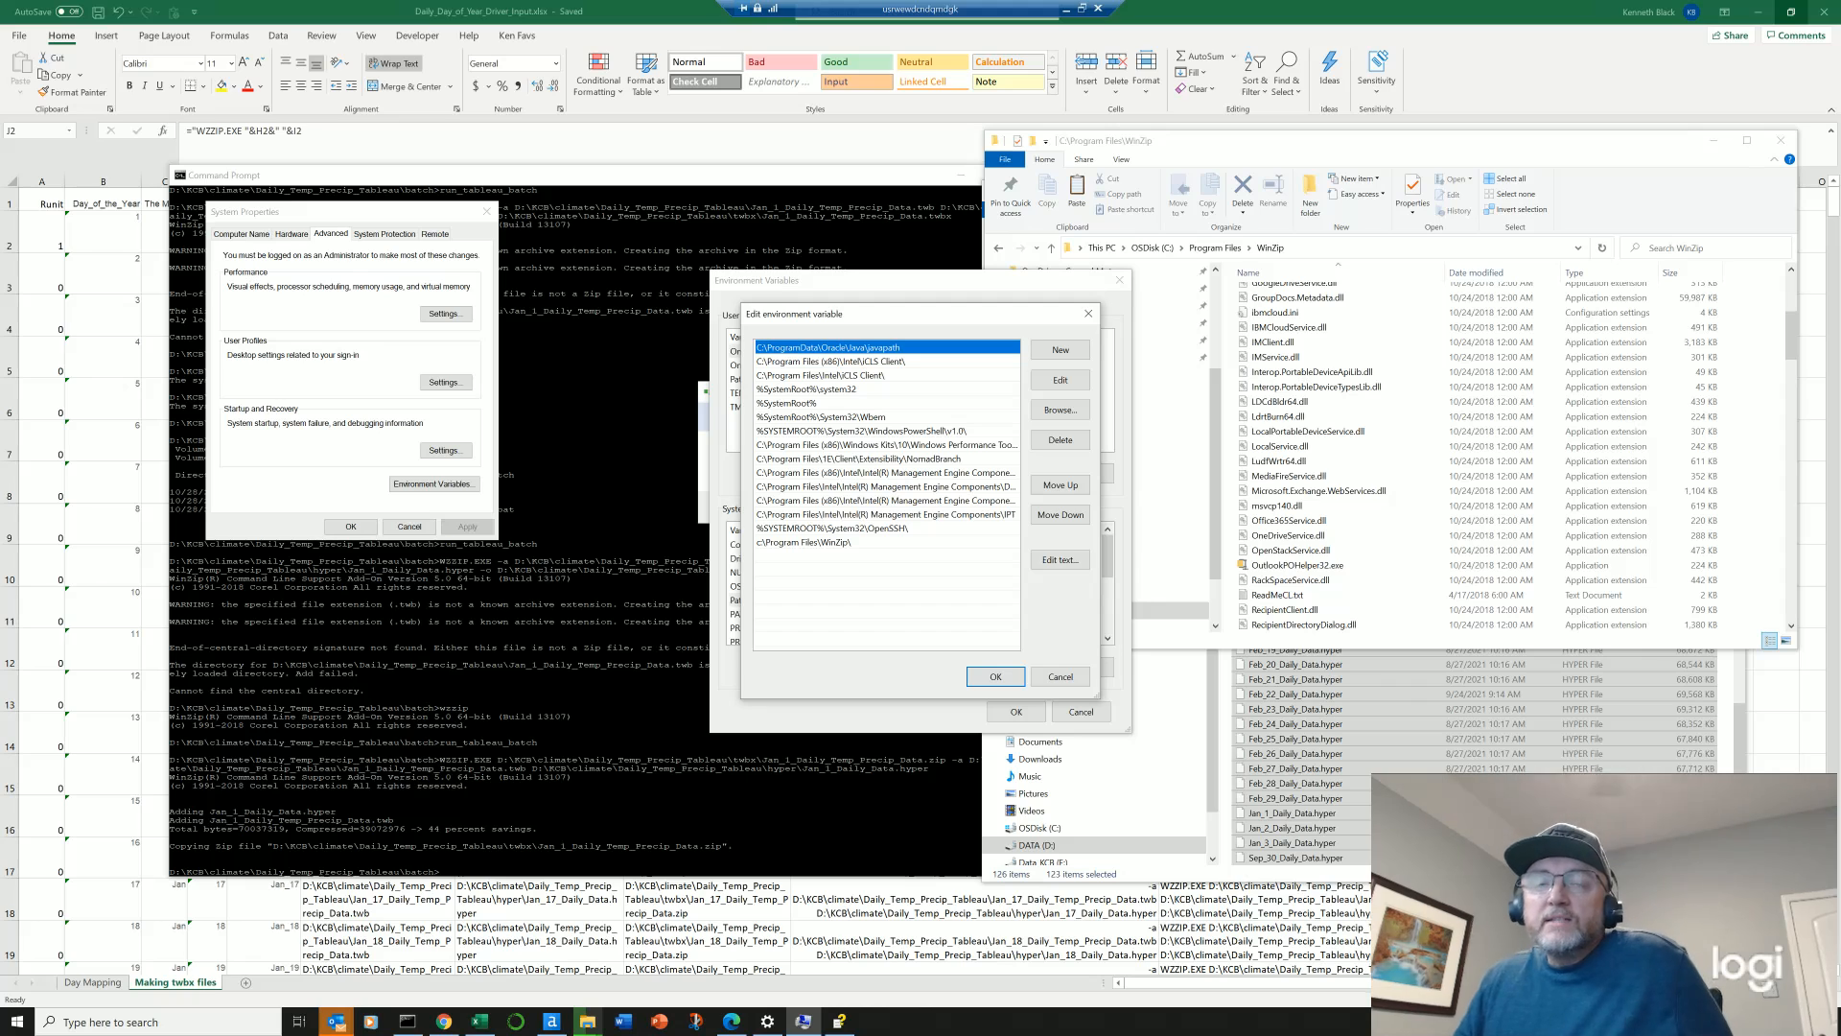
{"action": "left_click", "coordinate": [995, 676]}
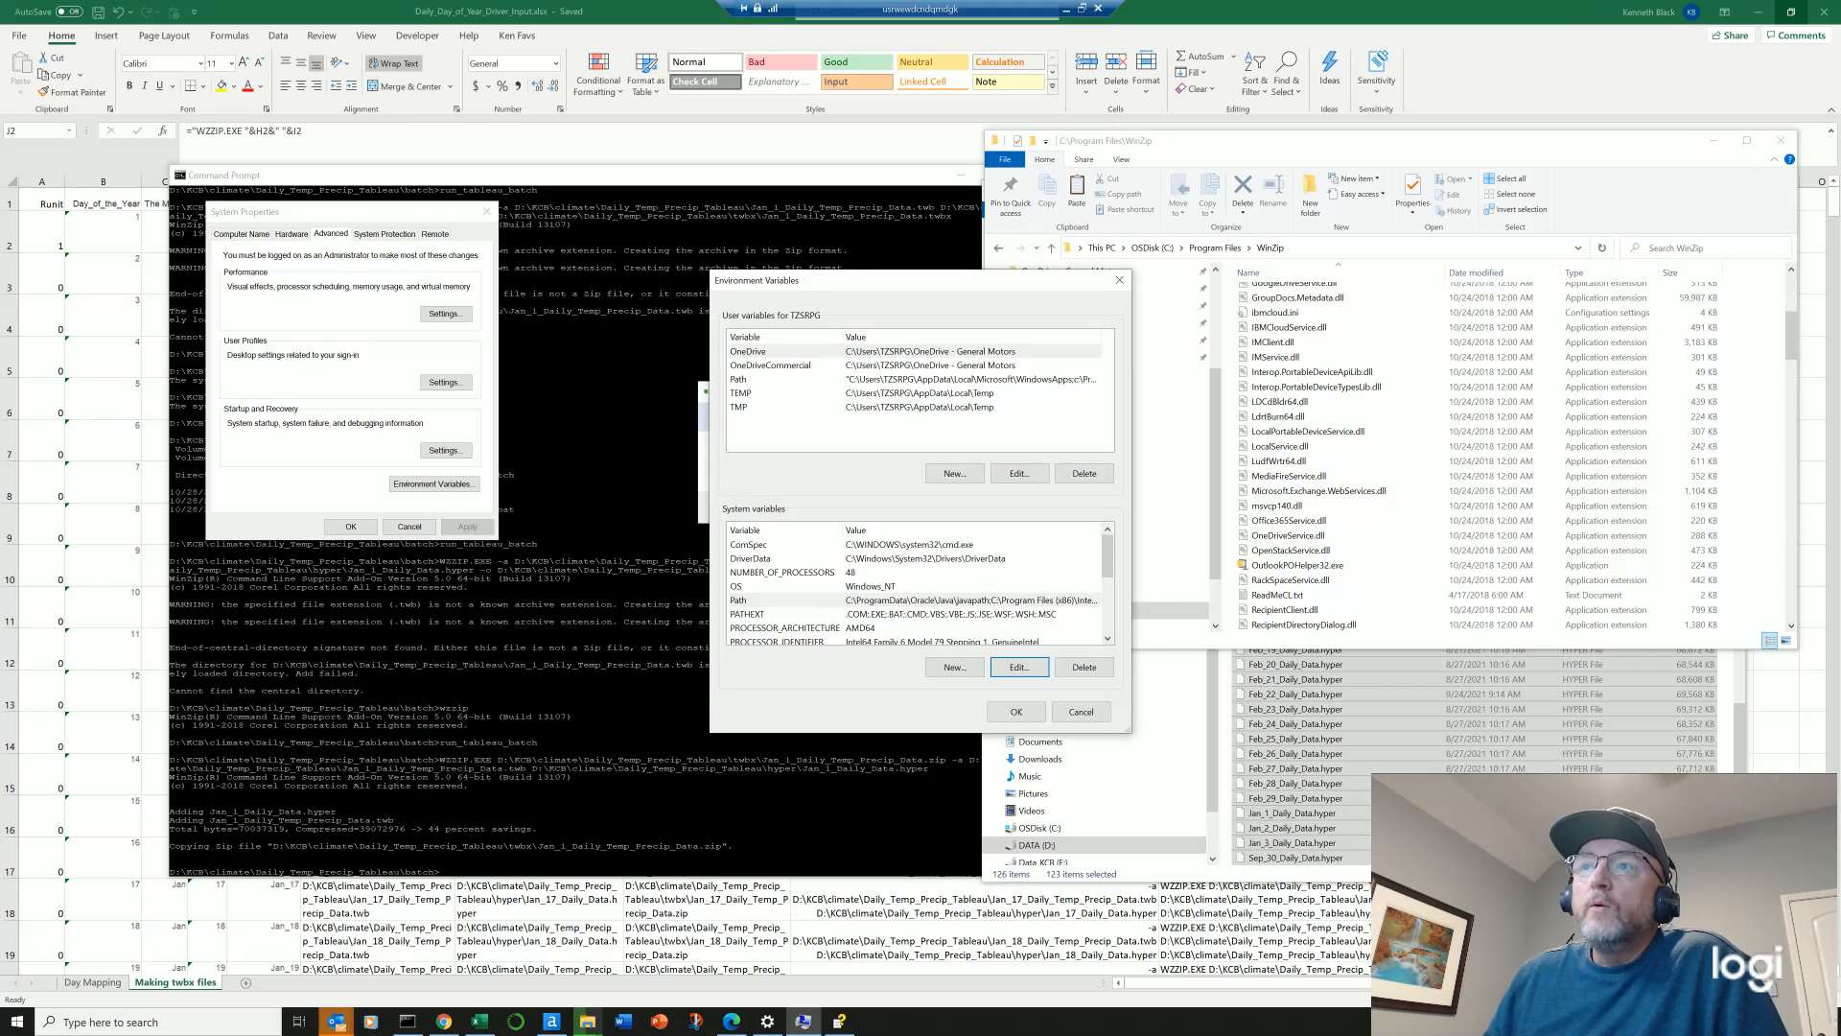
{"action": "left_click", "coordinate": [1016, 711]}
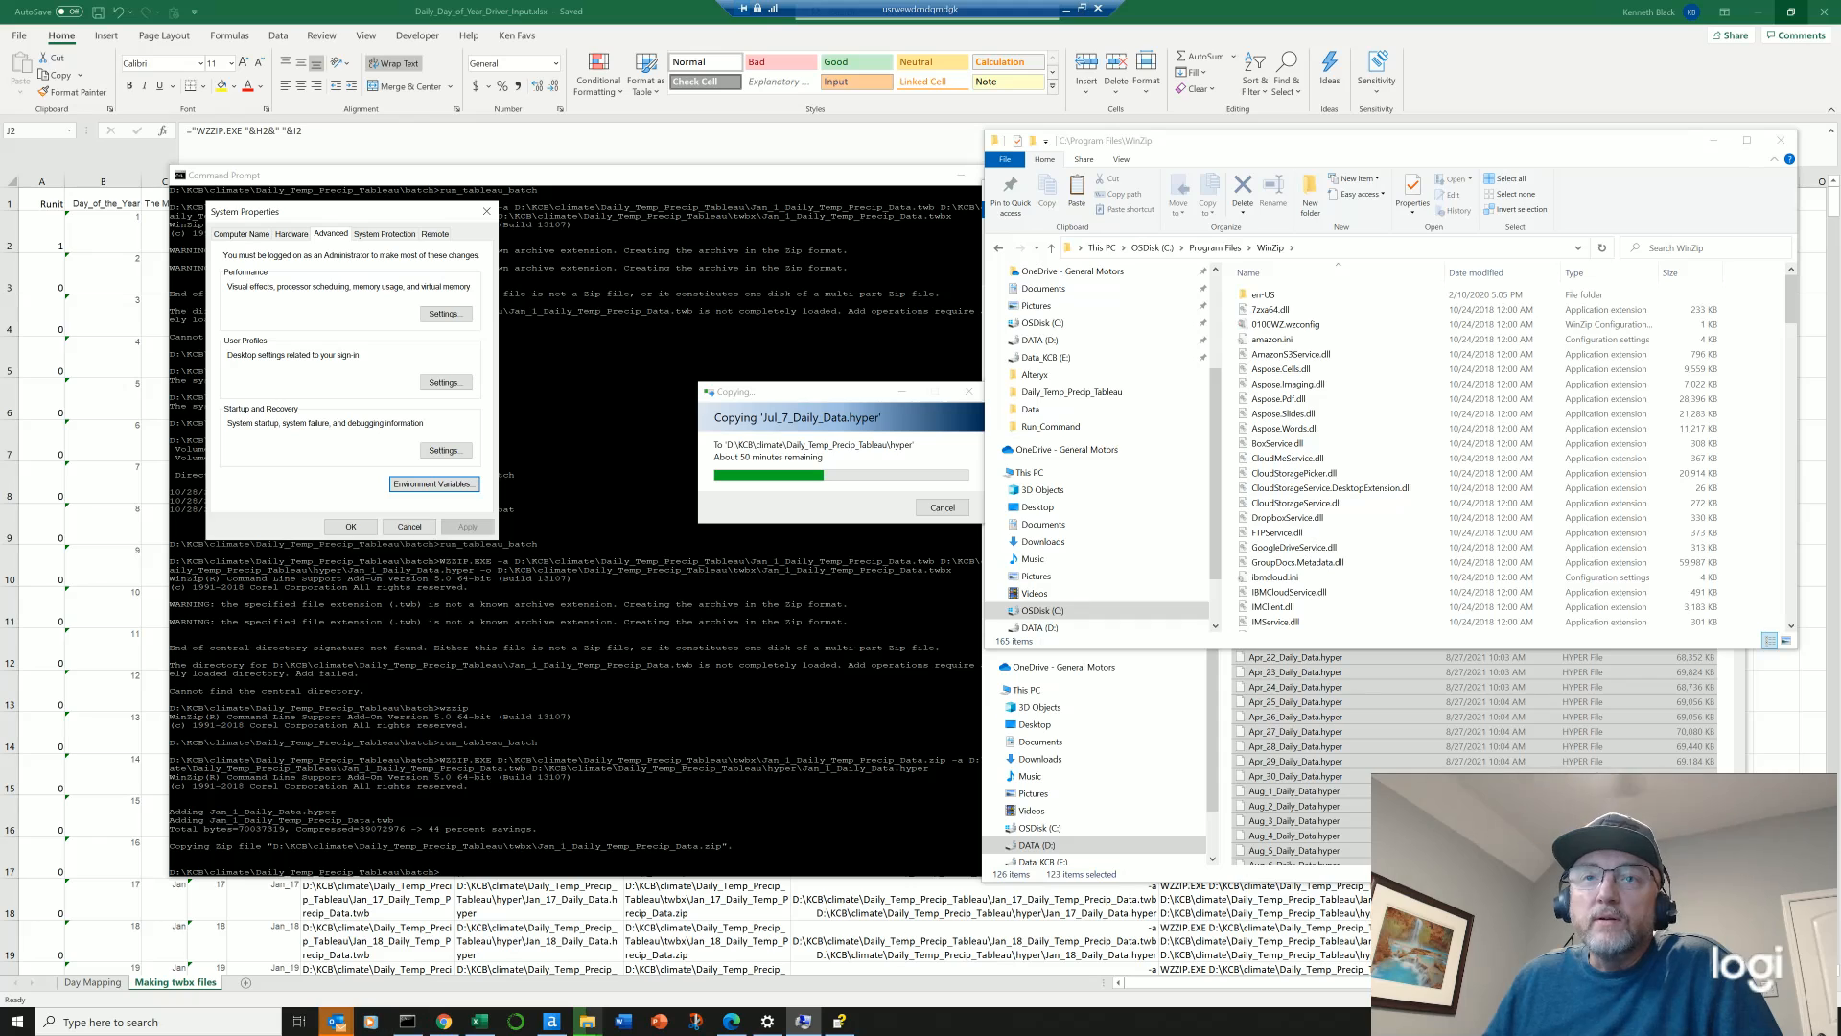
Step: Run the path command in Command Prompt to list the active search path
{"action": "left_click", "coordinate": [614, 594]}
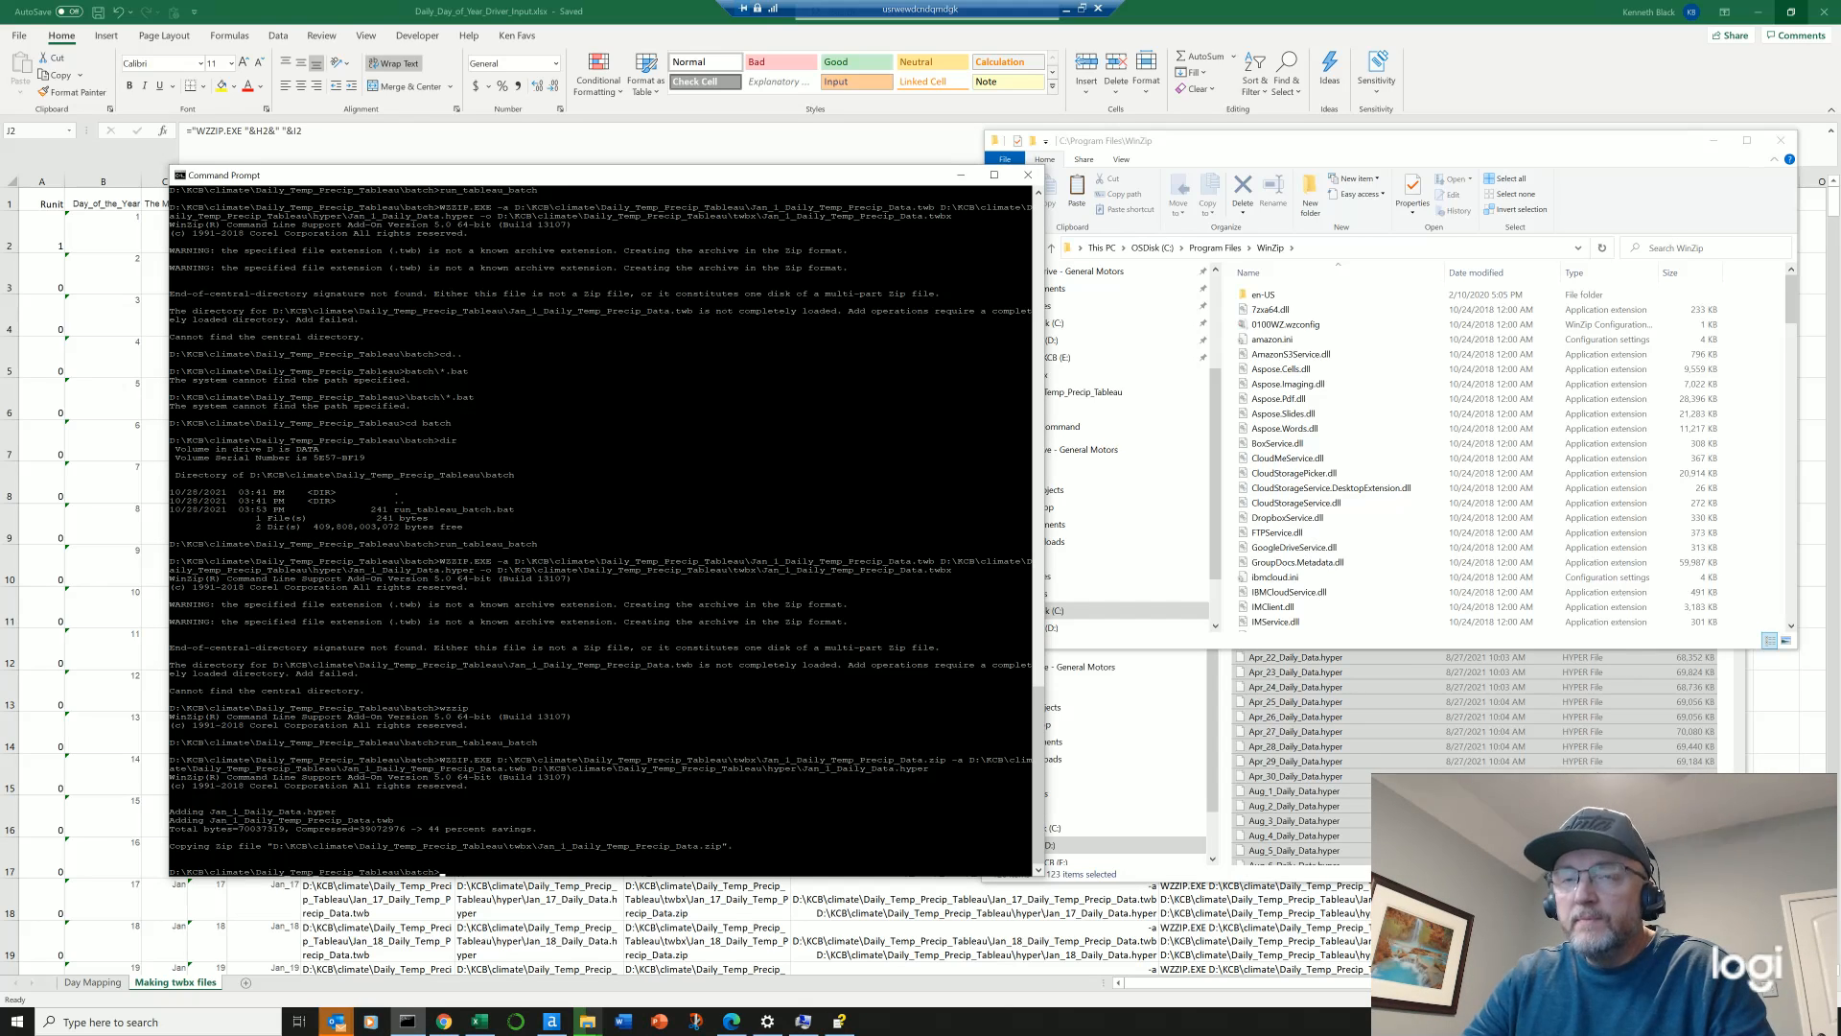
{"action": "type", "text": "path"}
{"action": "key", "text": "Return"}
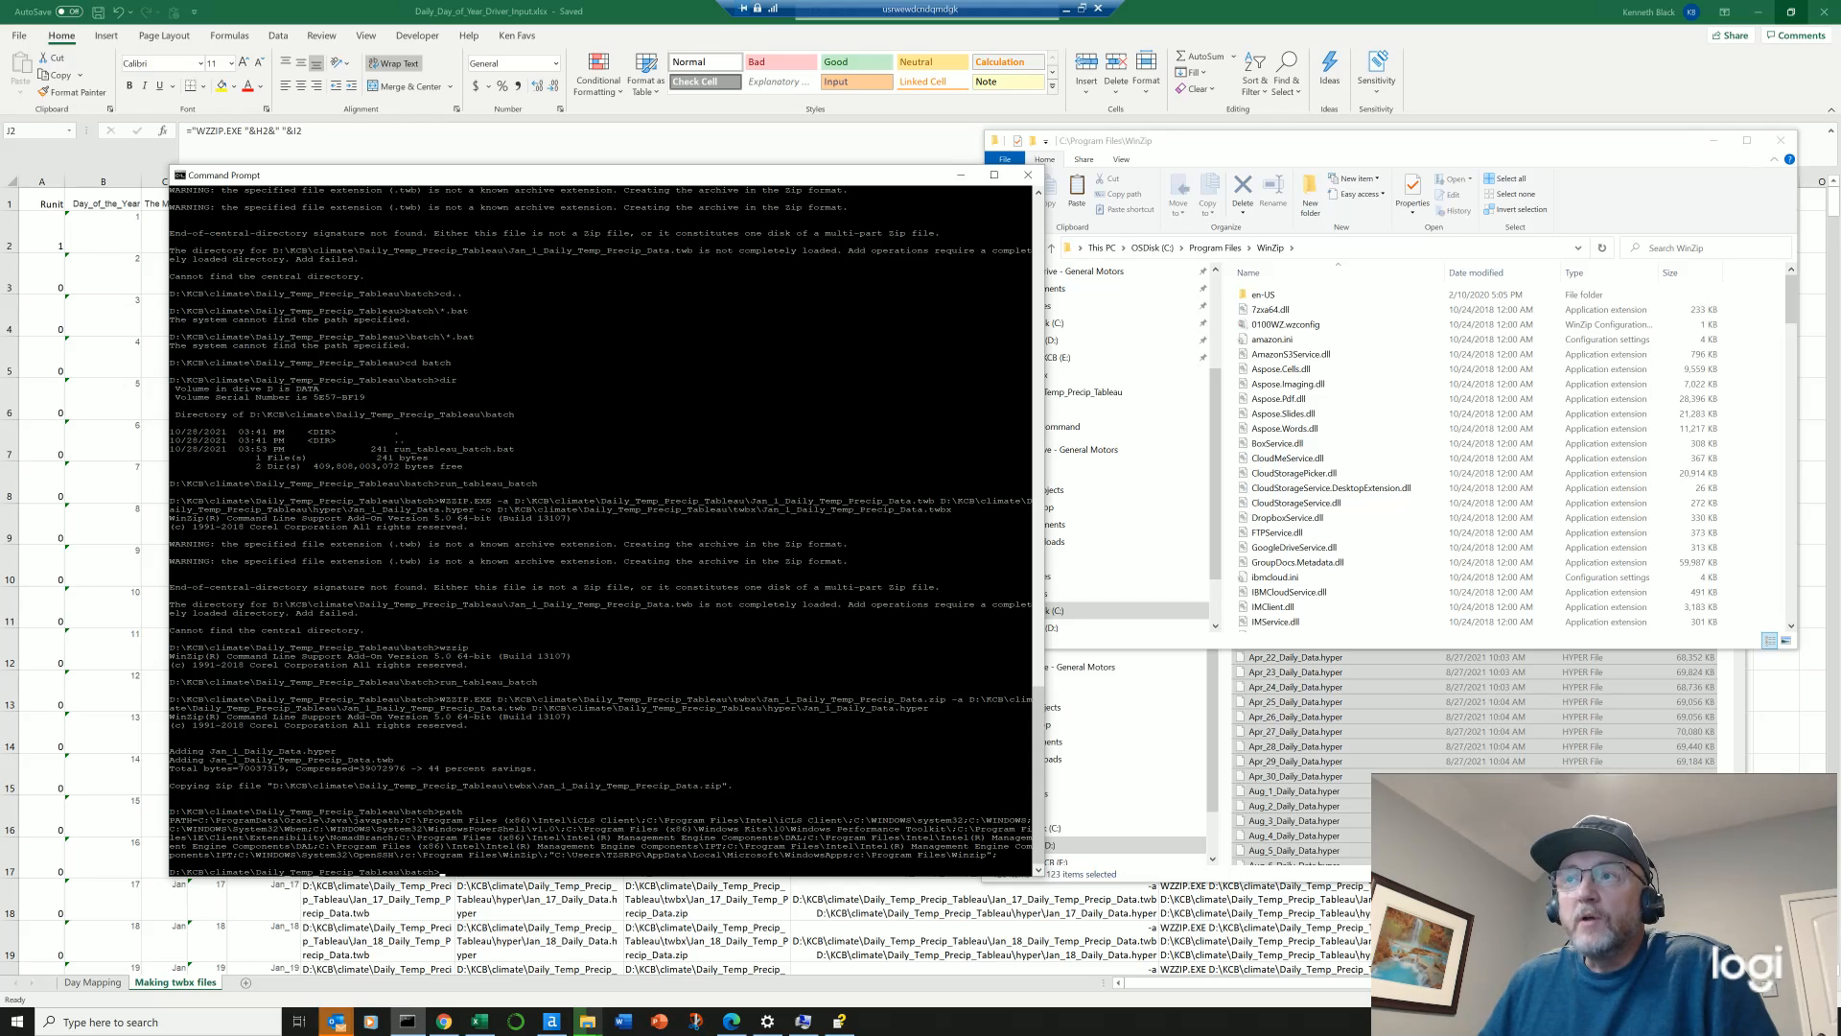
Step: Bring the copy progress window for the hyper files back to the front in File Explorer
{"action": "left_click", "coordinate": [587, 1022]}
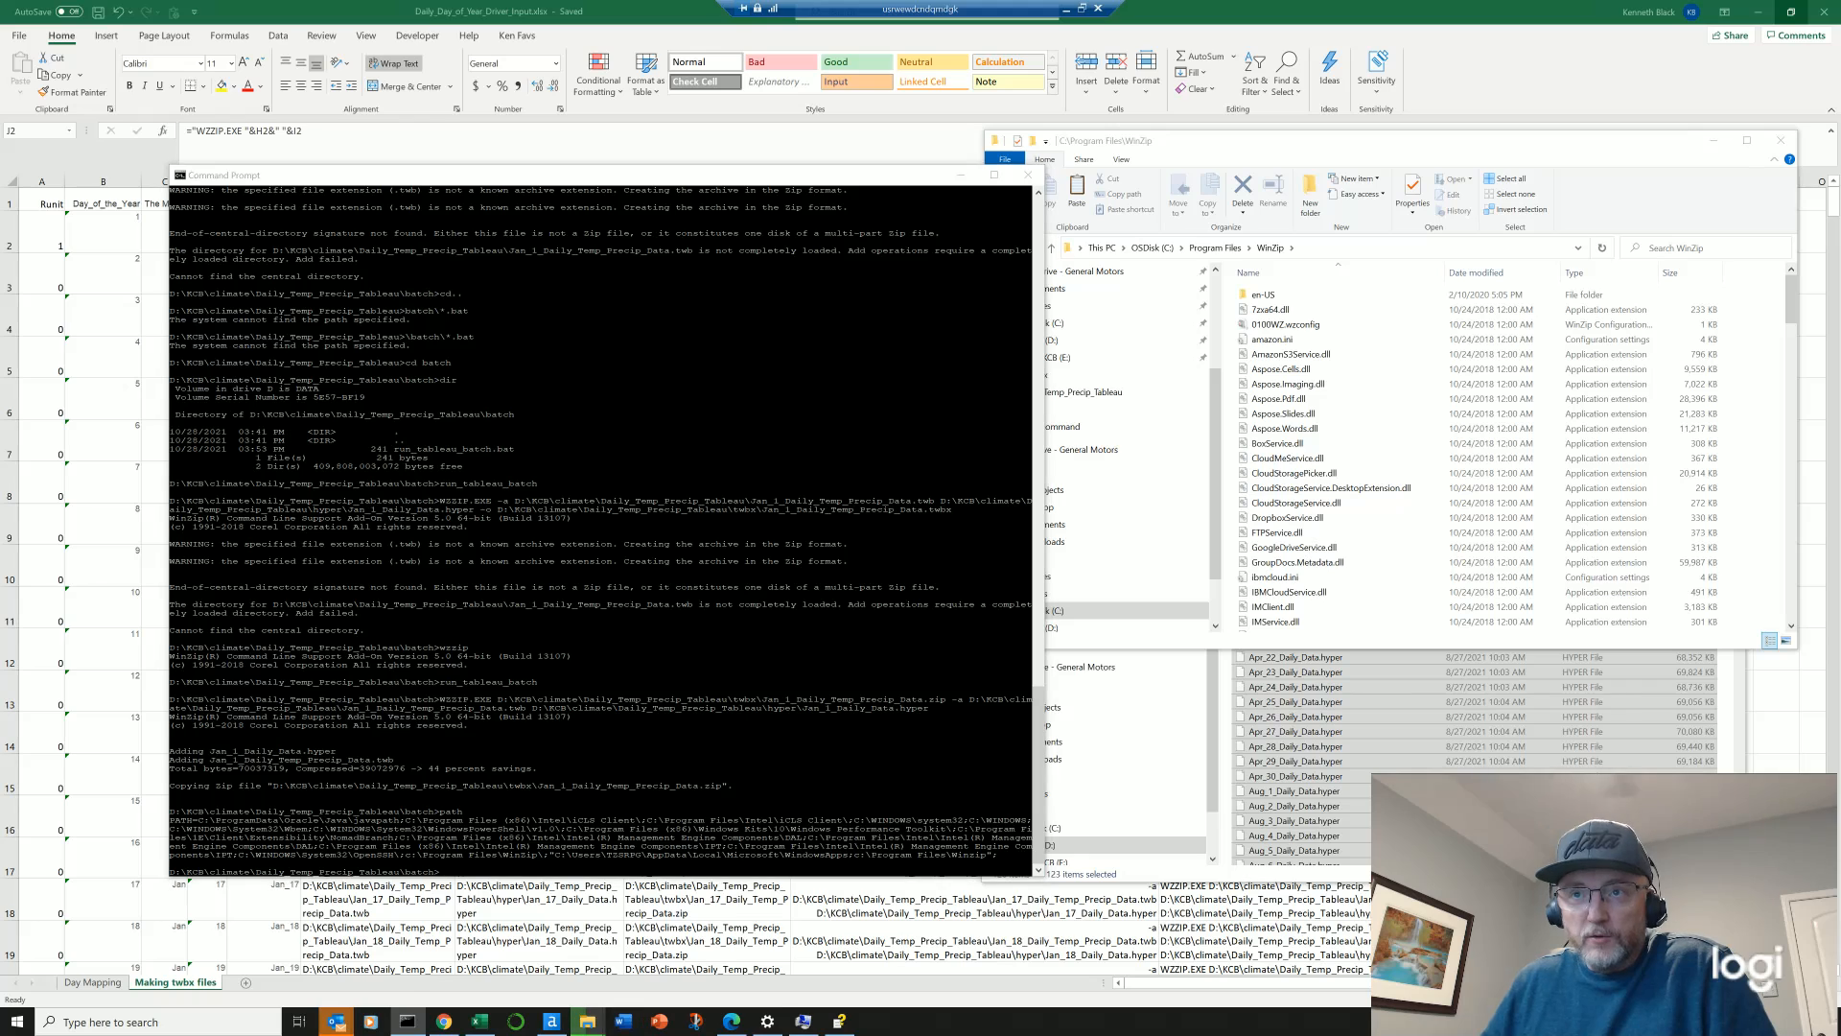
{"action": "left_click", "coordinate": [705, 954]}
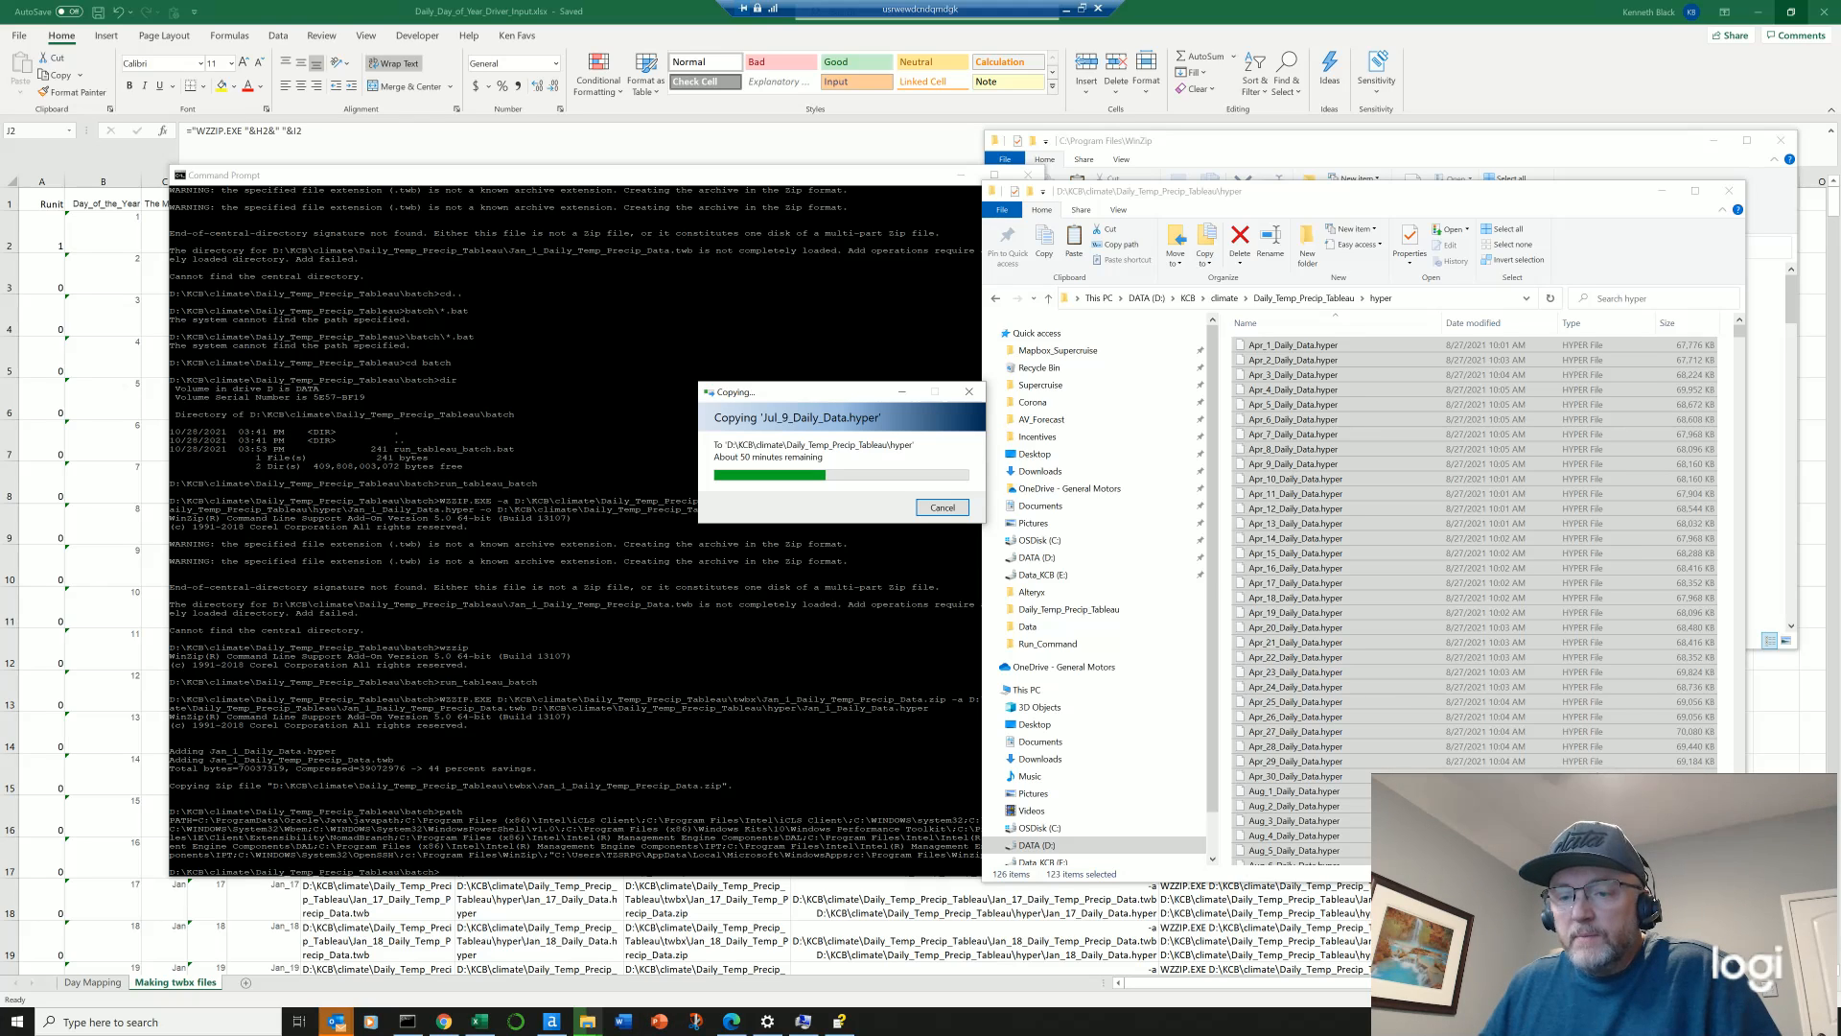
Step: Open the packaged workbook Jan_1_Daily_Temp_Precip_Data.twbx in Tableau from the July2021_packaged_workbooks folder under Climate_Daily
{"action": "key", "text": "alt+Tab"}
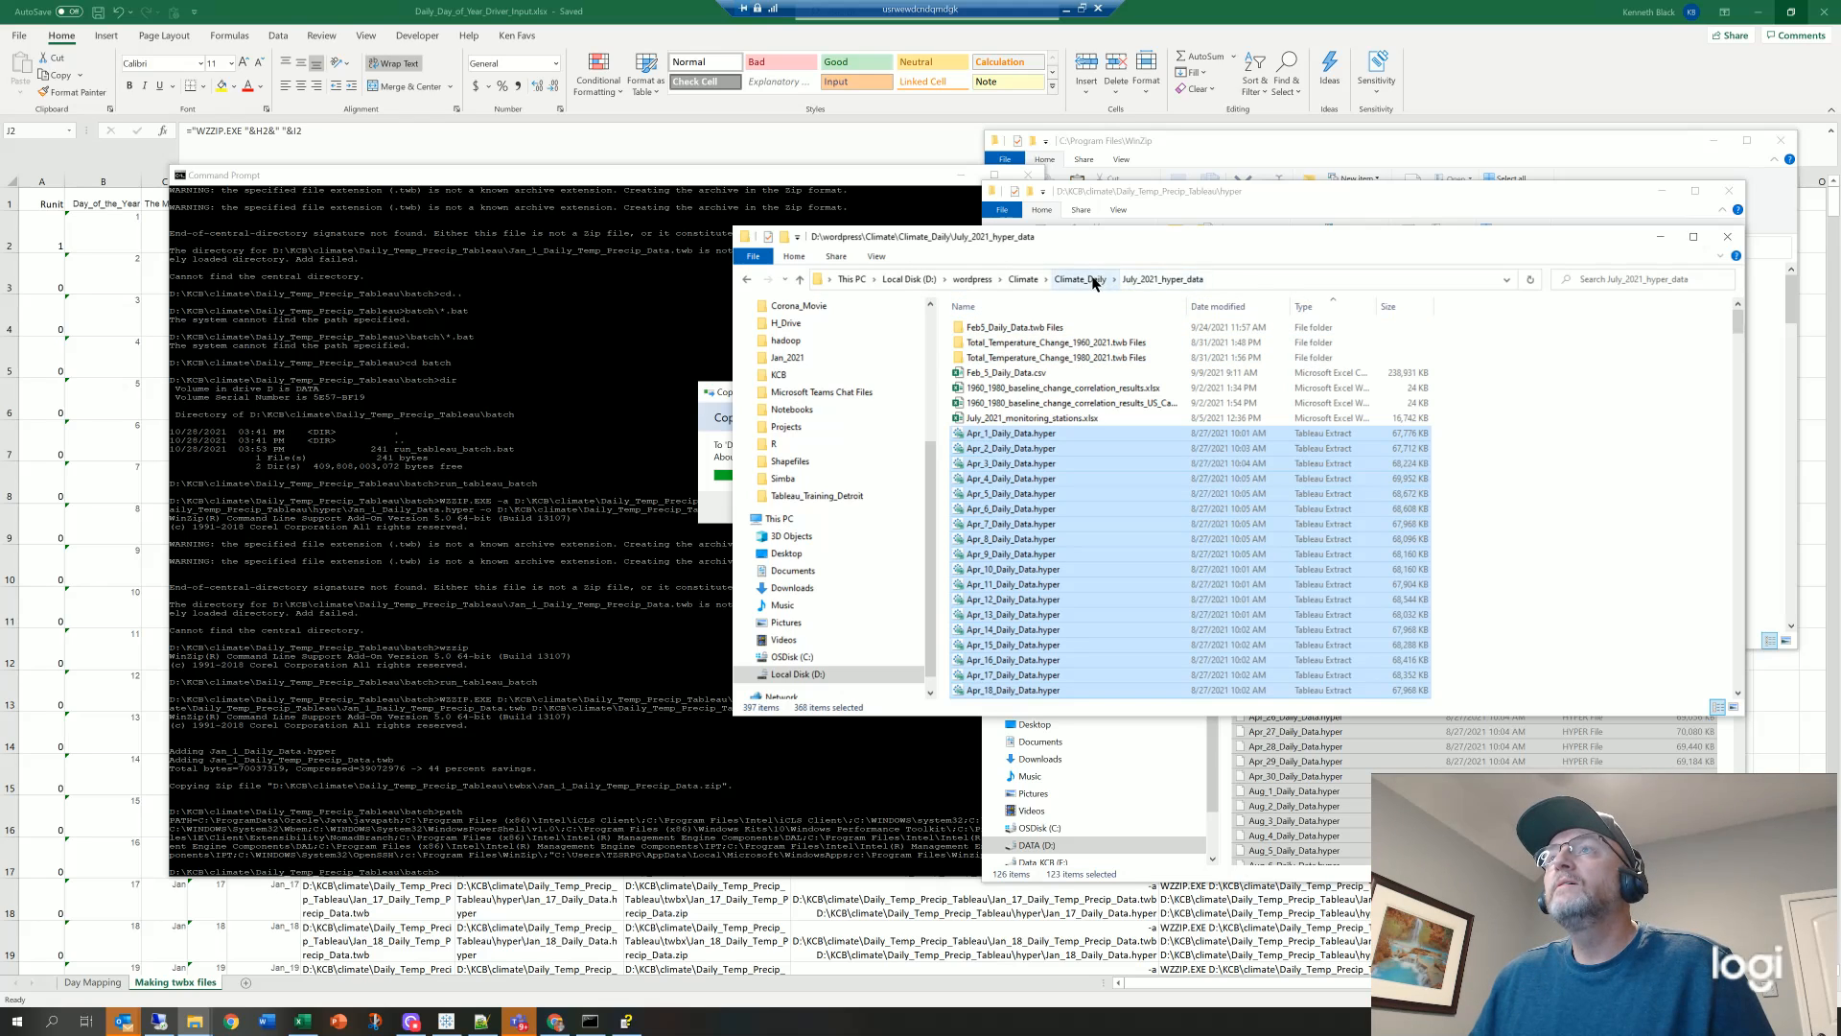
{"action": "left_click", "coordinate": [1093, 281]}
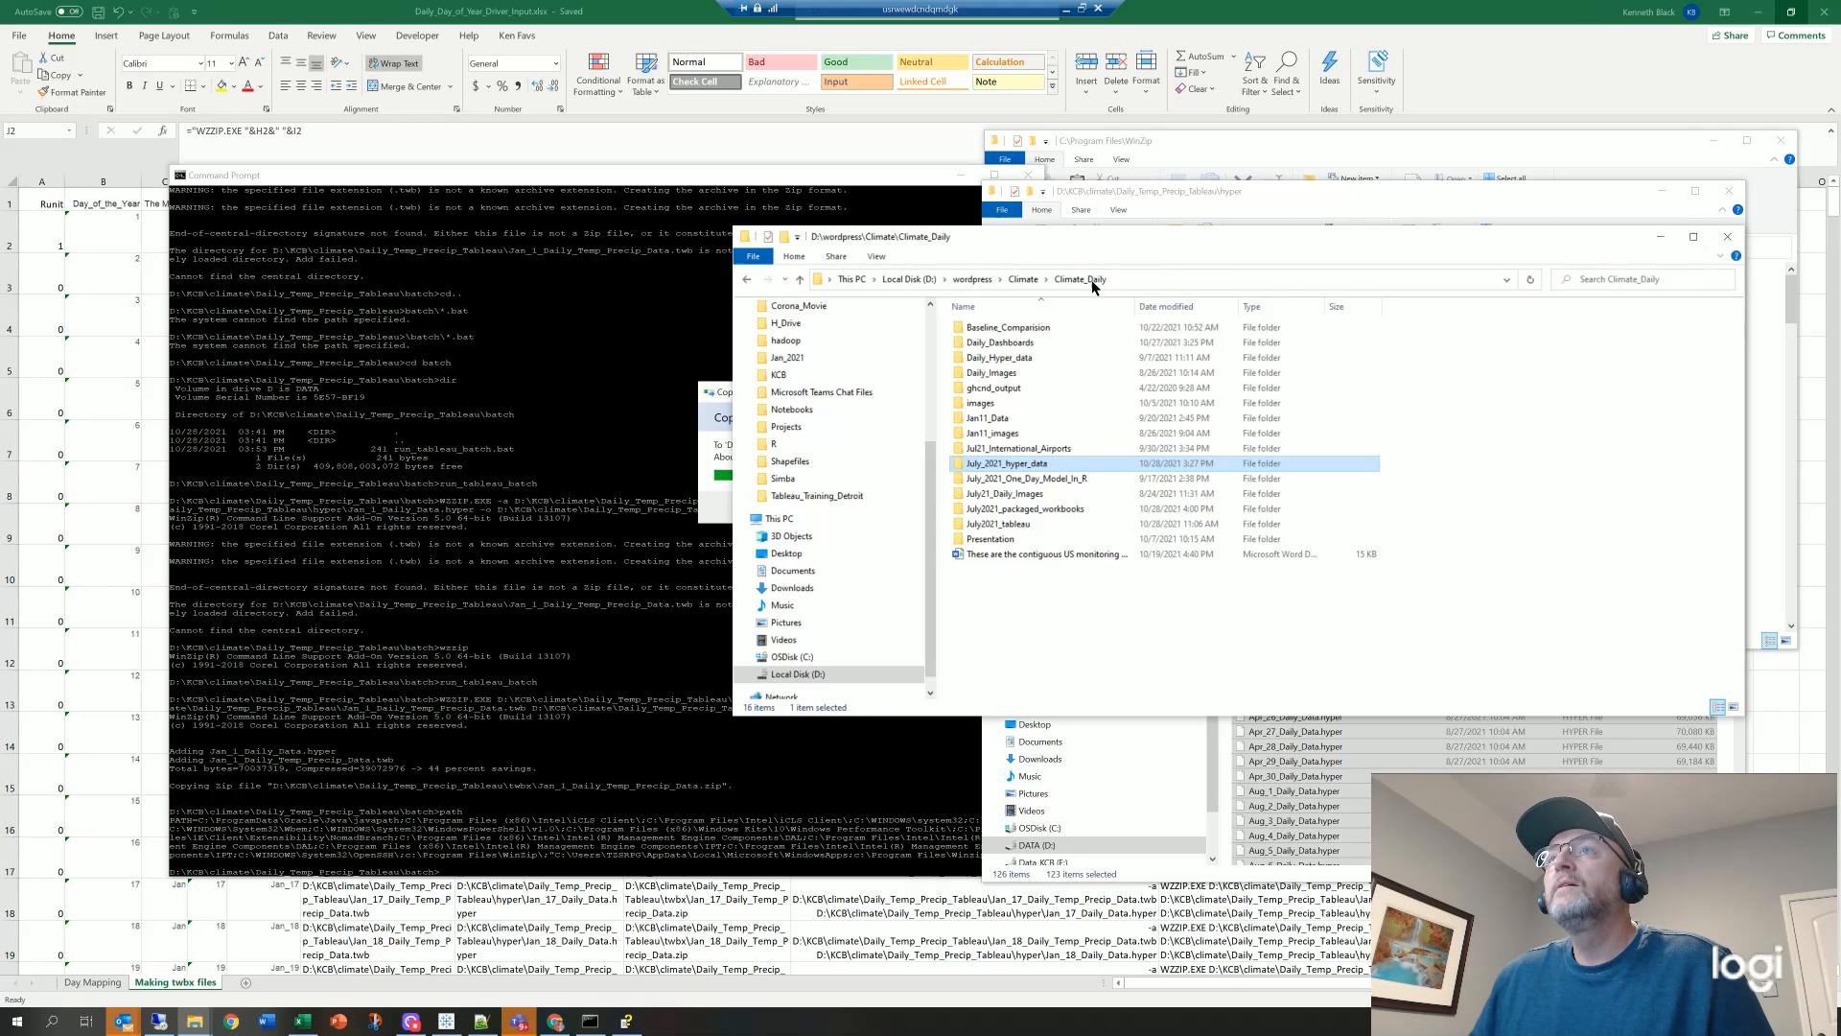
{"action": "double_click", "coordinate": [1024, 509]}
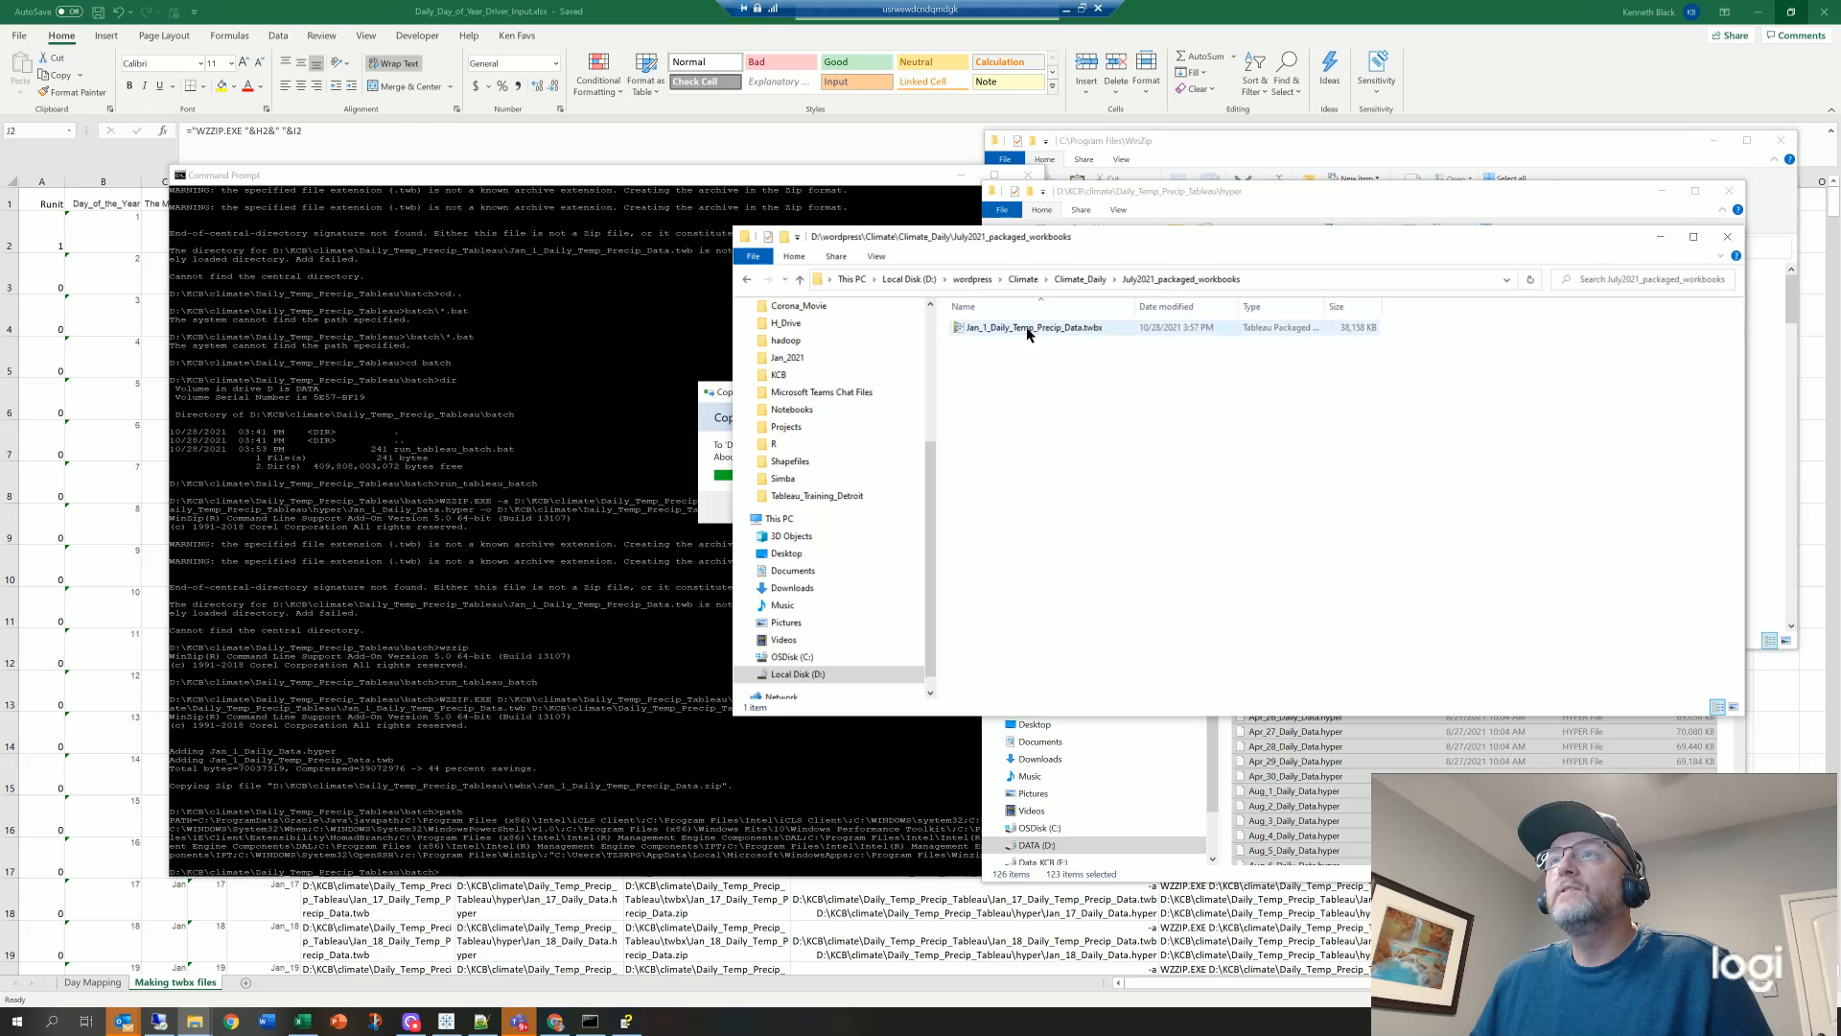
{"action": "left_click", "coordinate": [1027, 331]}
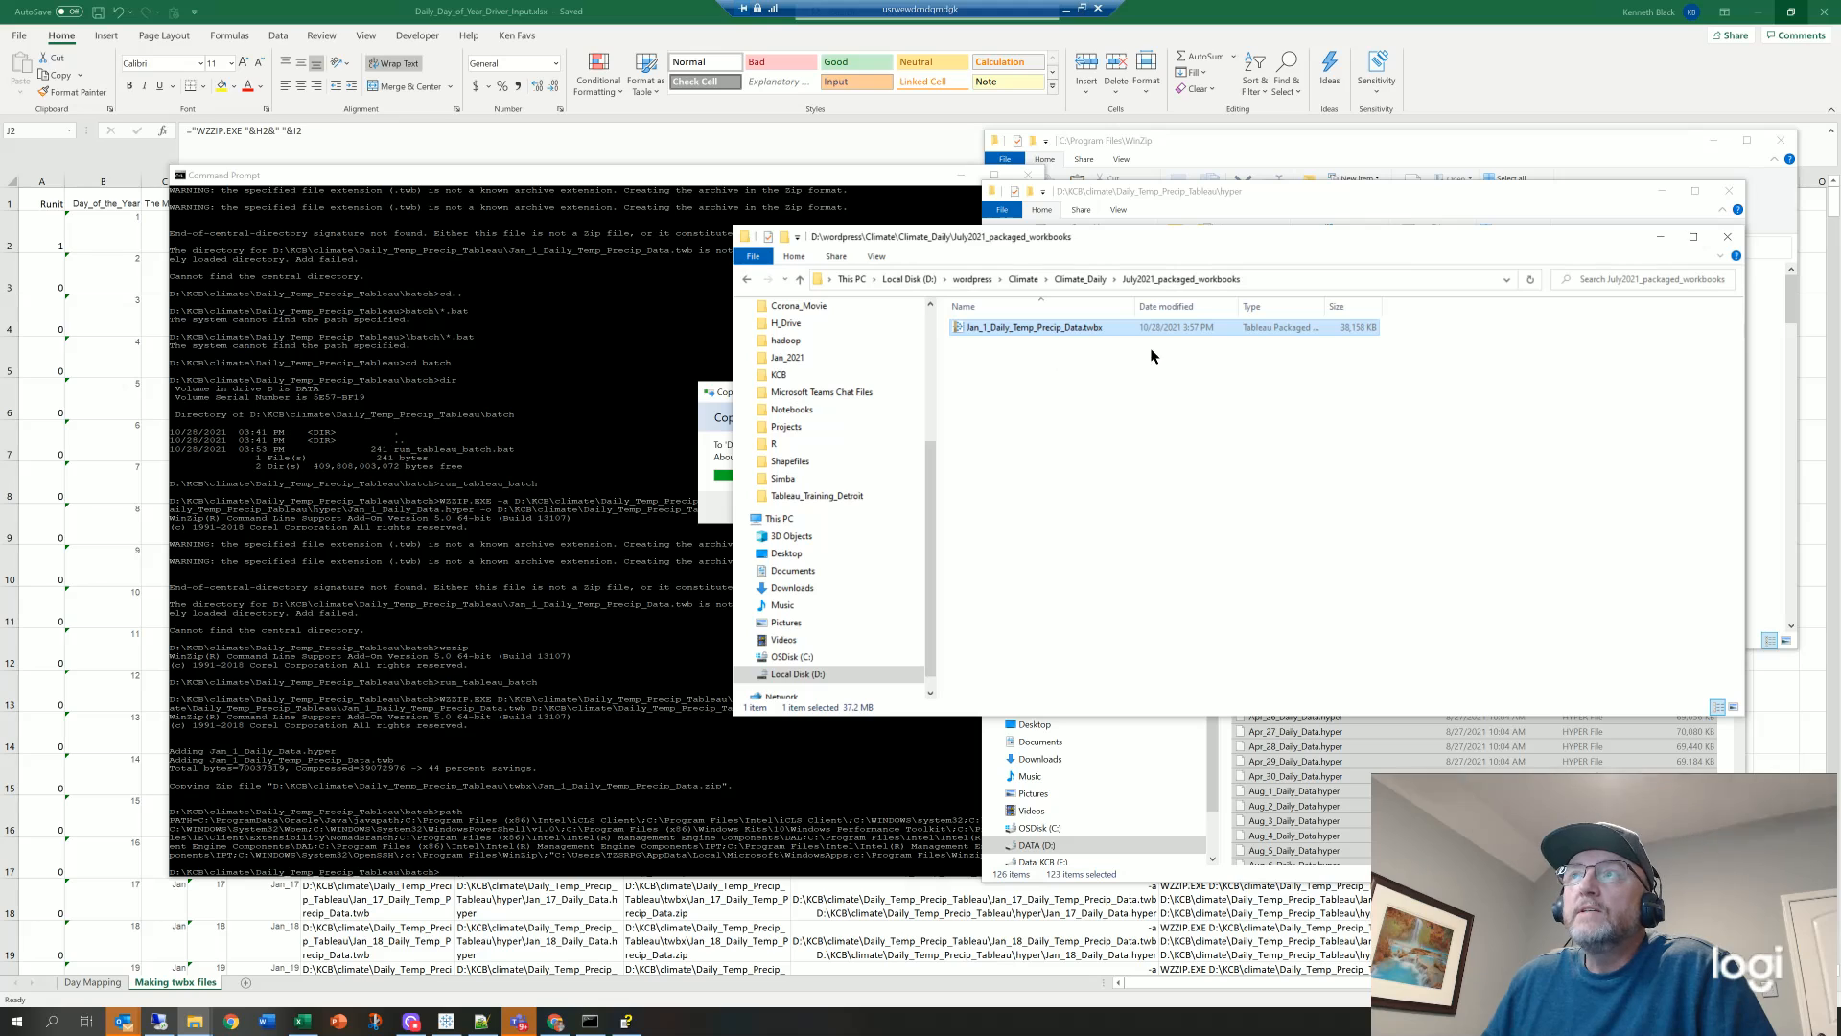
{"action": "double_click", "coordinate": [1348, 329]}
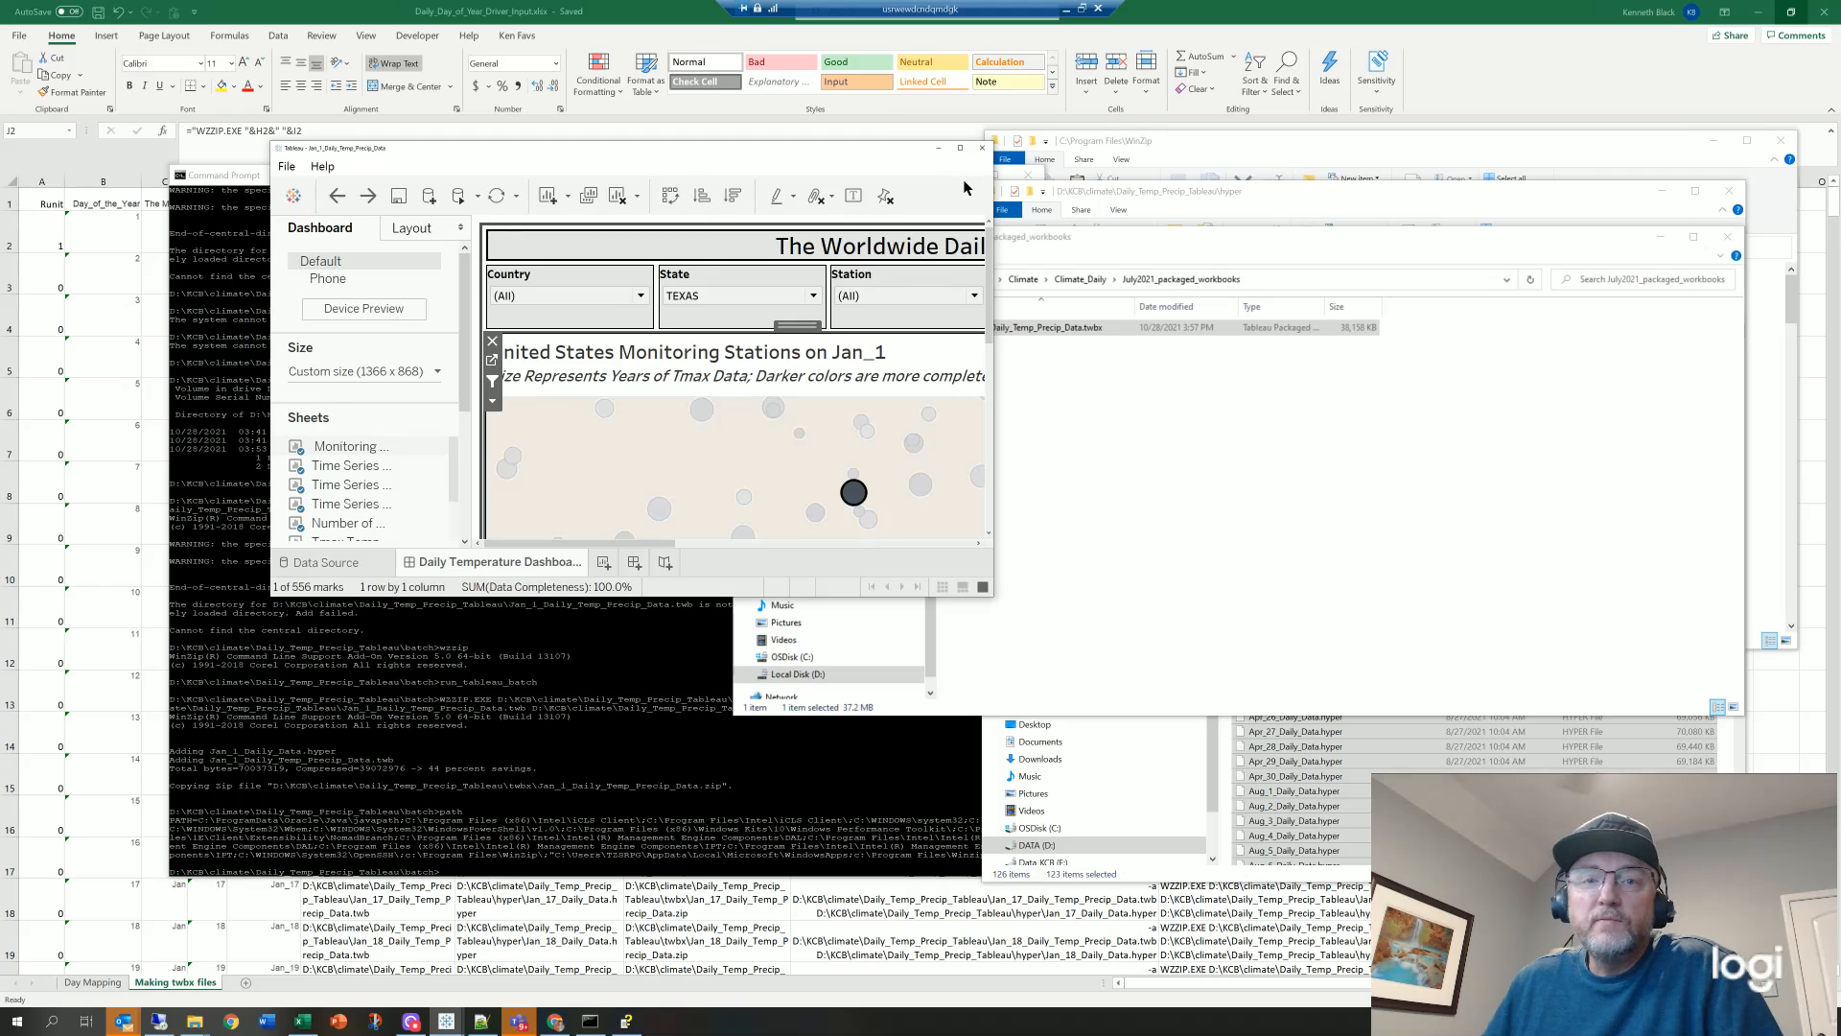
Step: Maximize the Tableau workbook and view the dashboard for the San Marcos station, followed by the Austin Camp Mabry station, using the map
{"action": "left_click", "coordinate": [960, 148]}
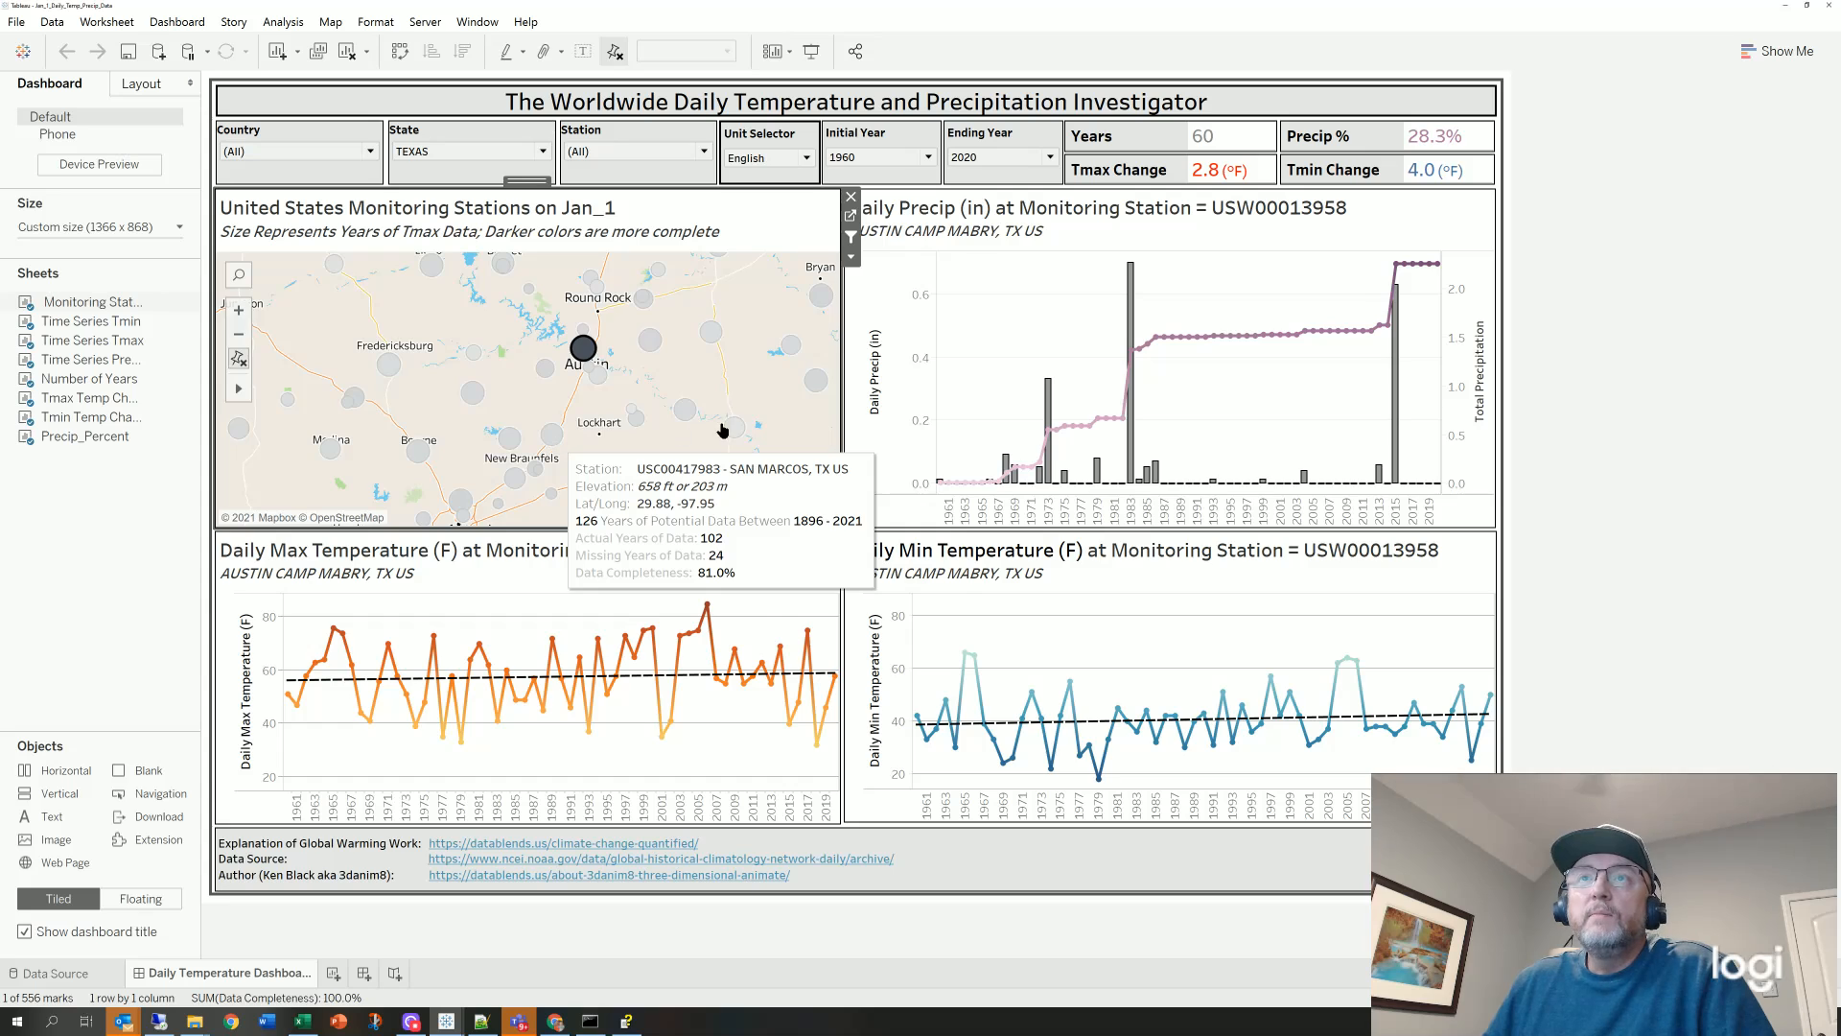
{"action": "left_click", "coordinate": [552, 436]}
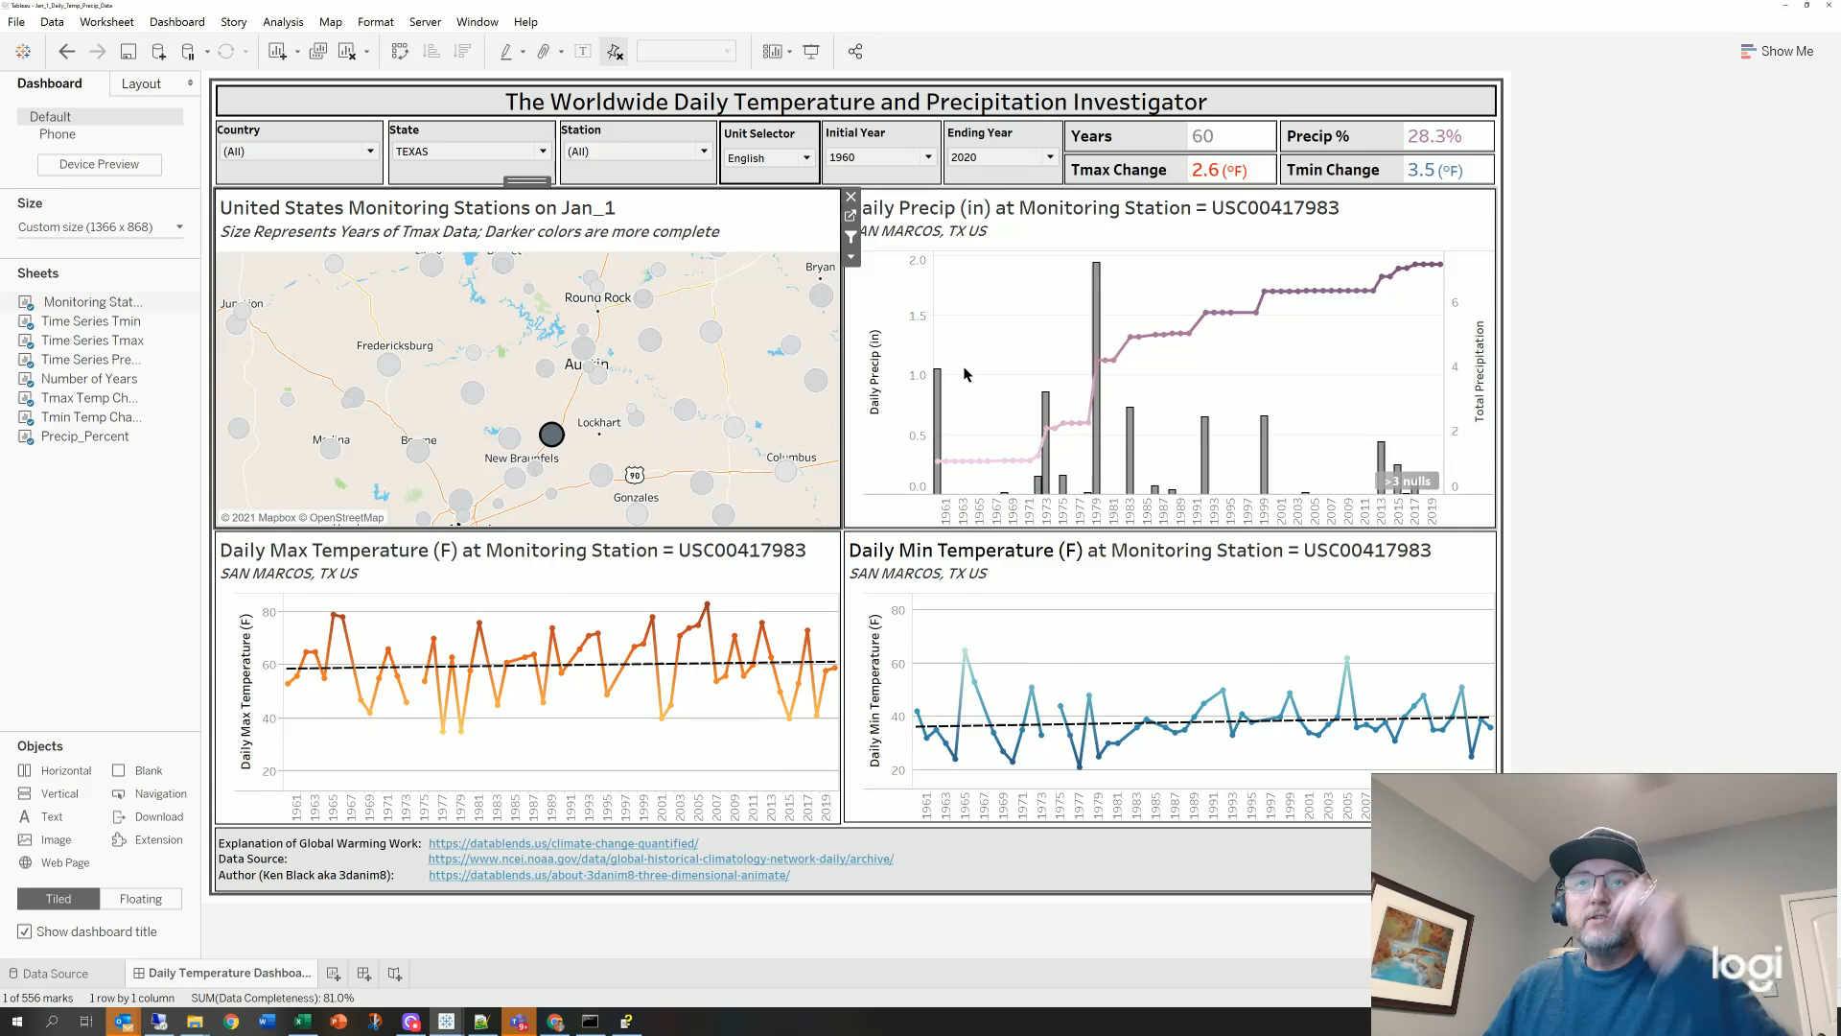
{"action": "left_click", "coordinate": [582, 349]}
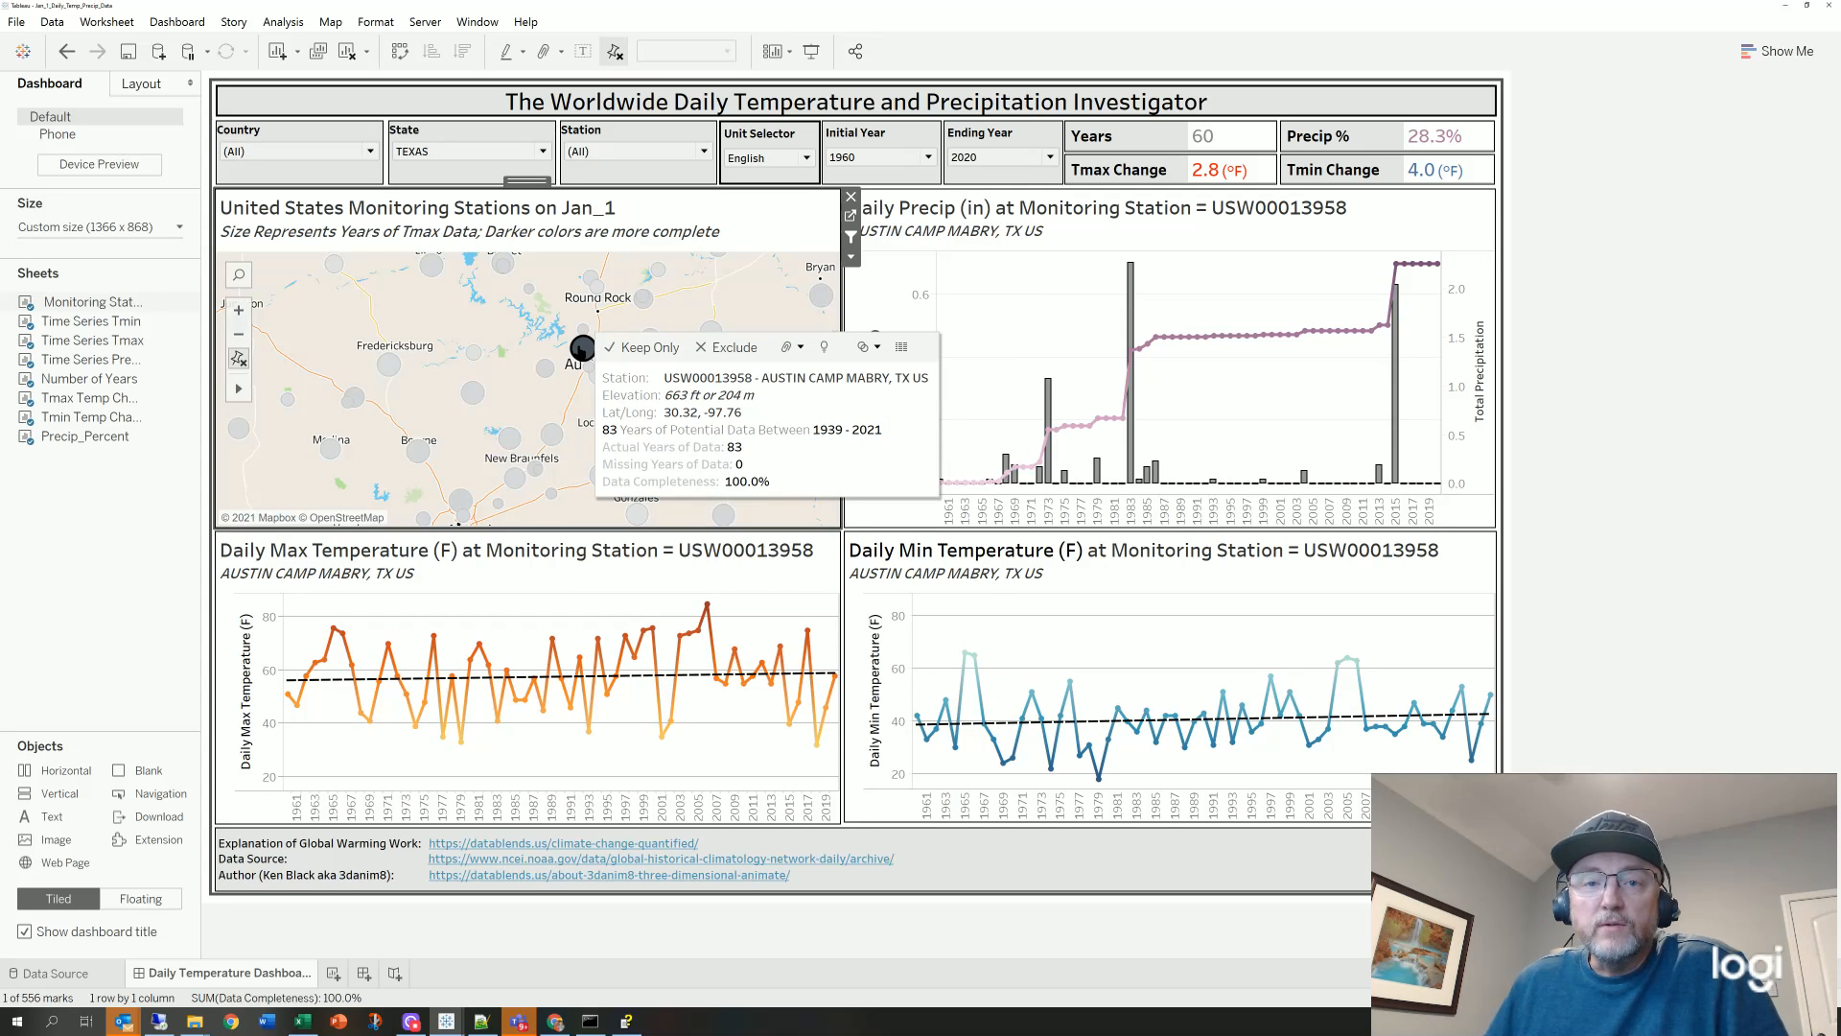